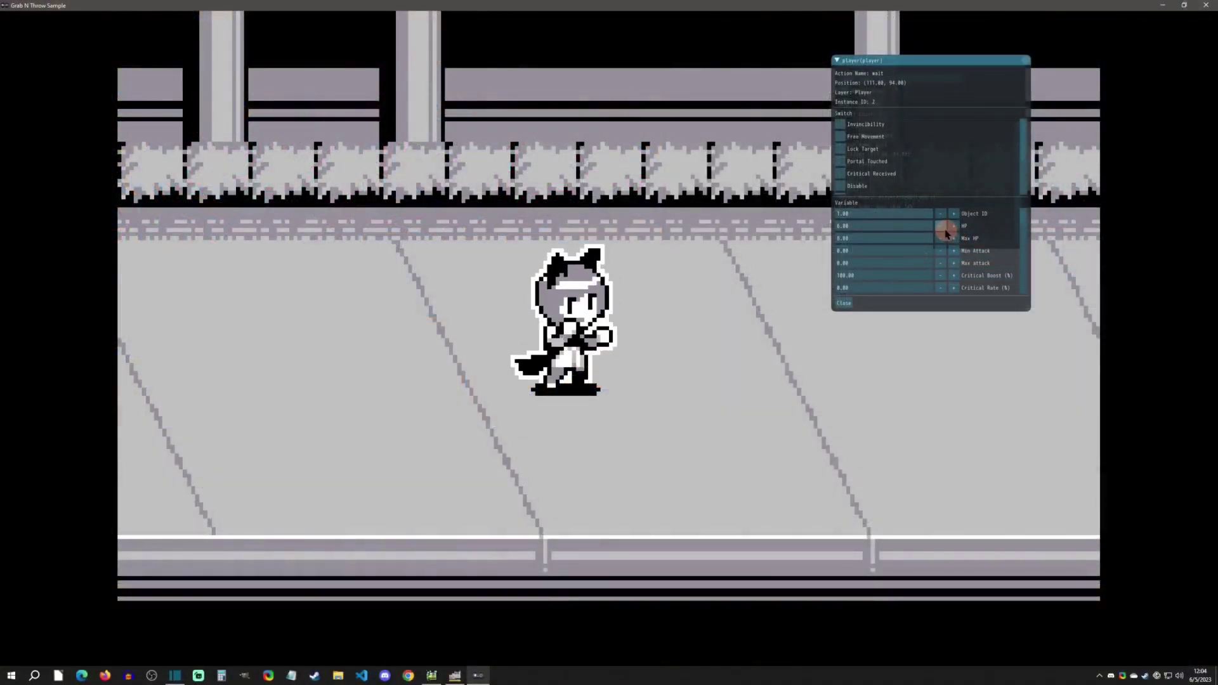
# Step: Lower the player's HP to 4, walk left and right, then restore HP to 6
pyautogui.doubleClick(943, 229)
pyautogui.press('Left')
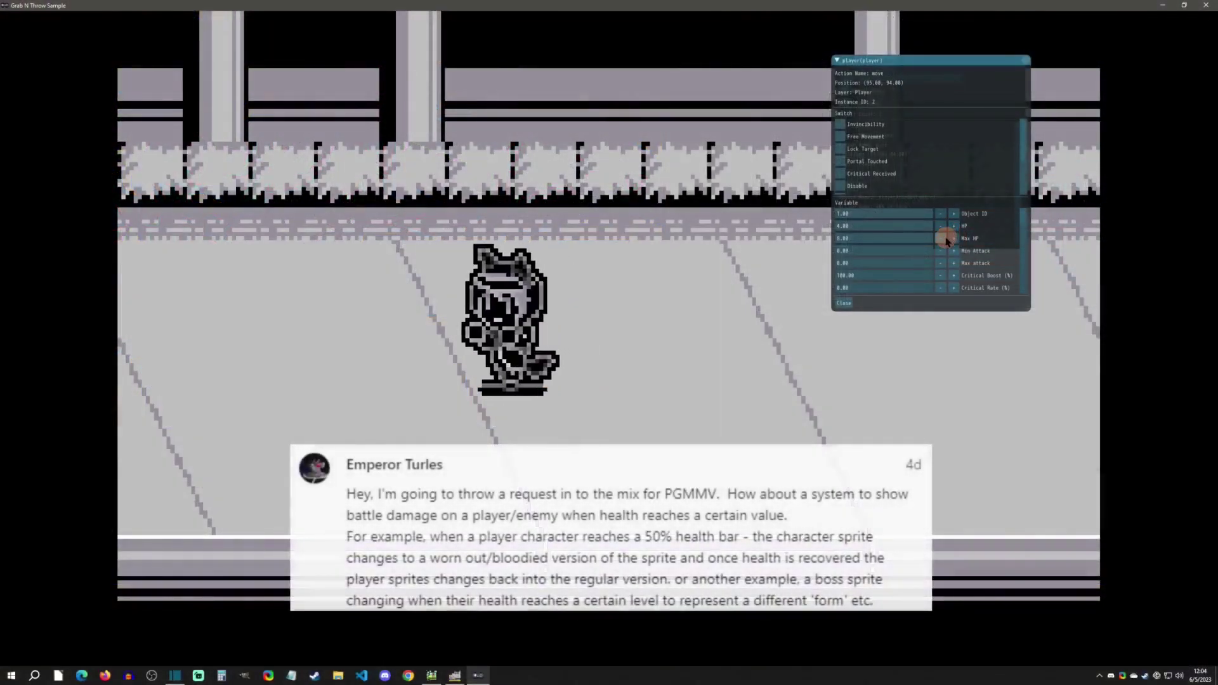
pyautogui.press('Right')
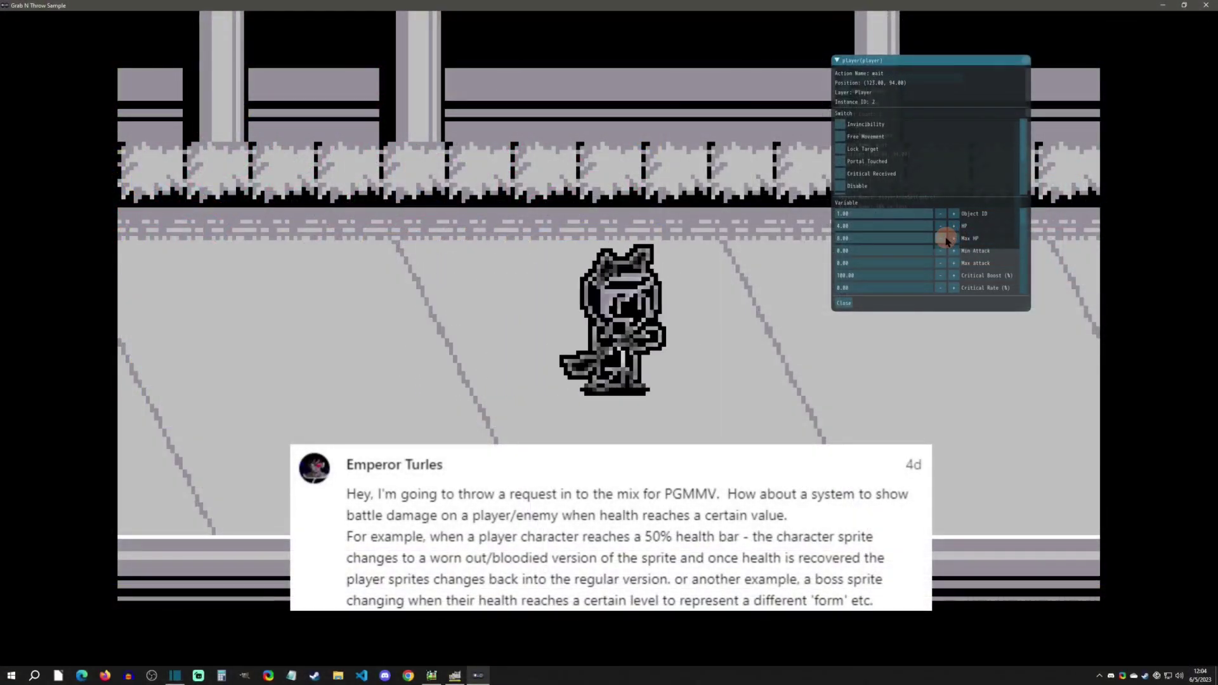
pyautogui.doubleClick(954, 227)
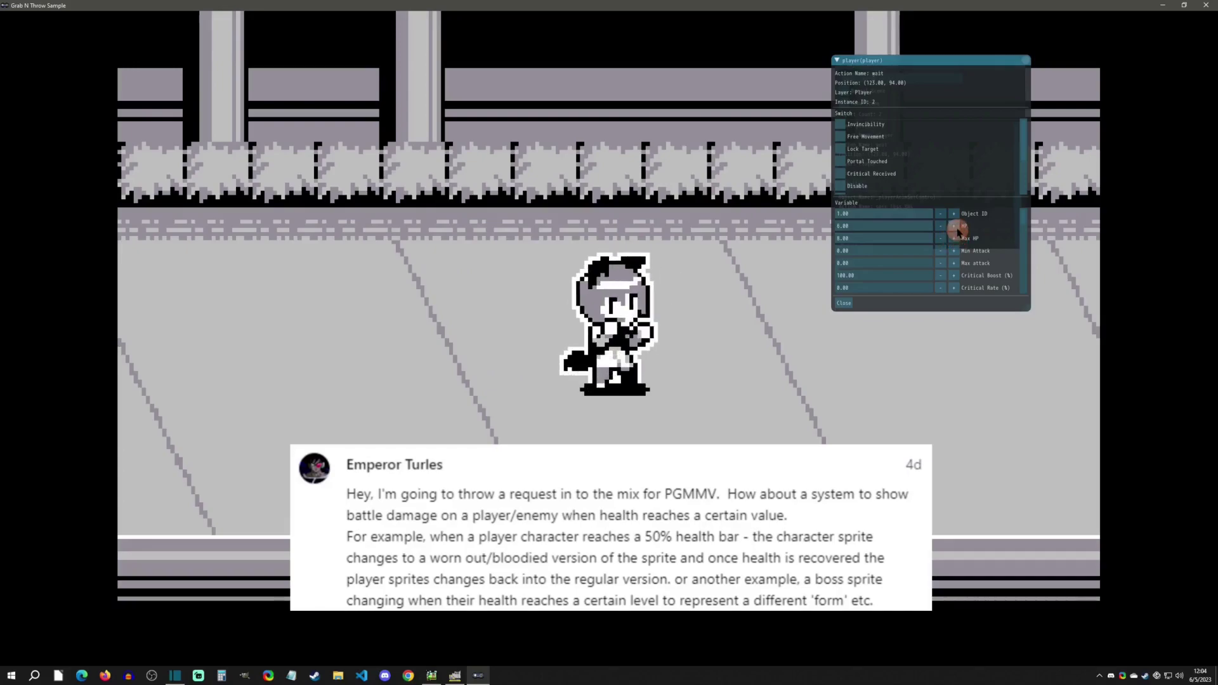
# Step: Raise the player's HP, then highlight the Samples Pack #2 title and Grab N Throw Enemies entry in Chrome
pyautogui.click(955, 226)
pyautogui.press('Left')
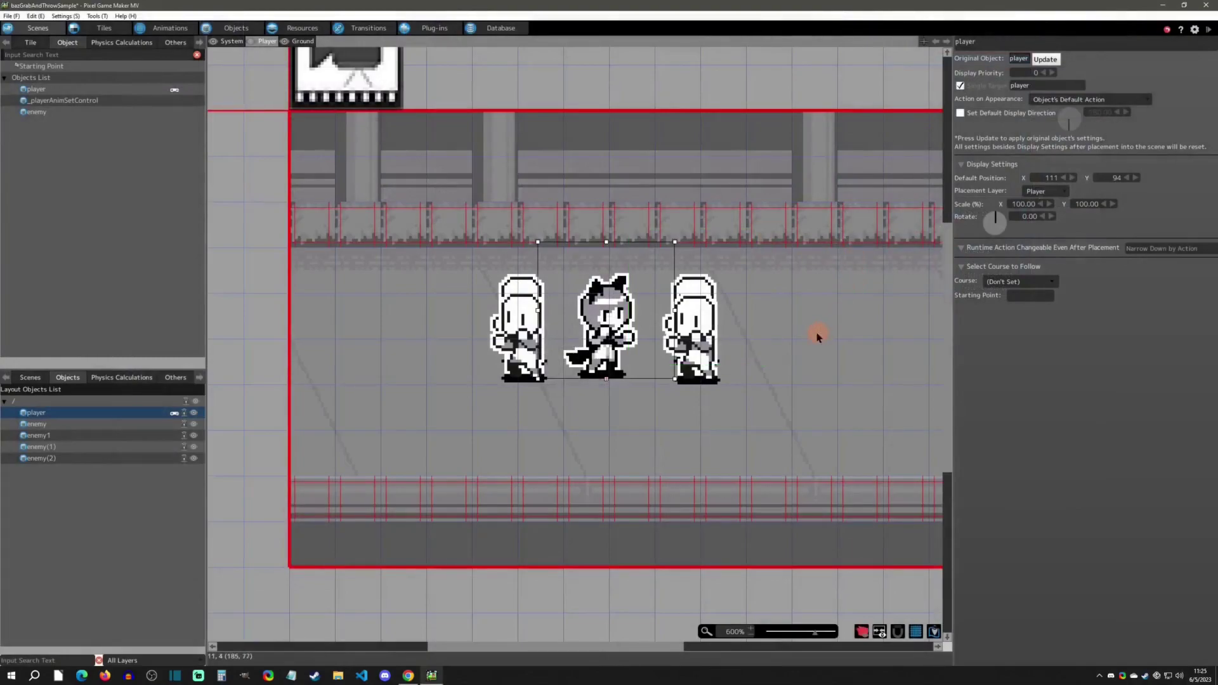
pyautogui.click(408, 675)
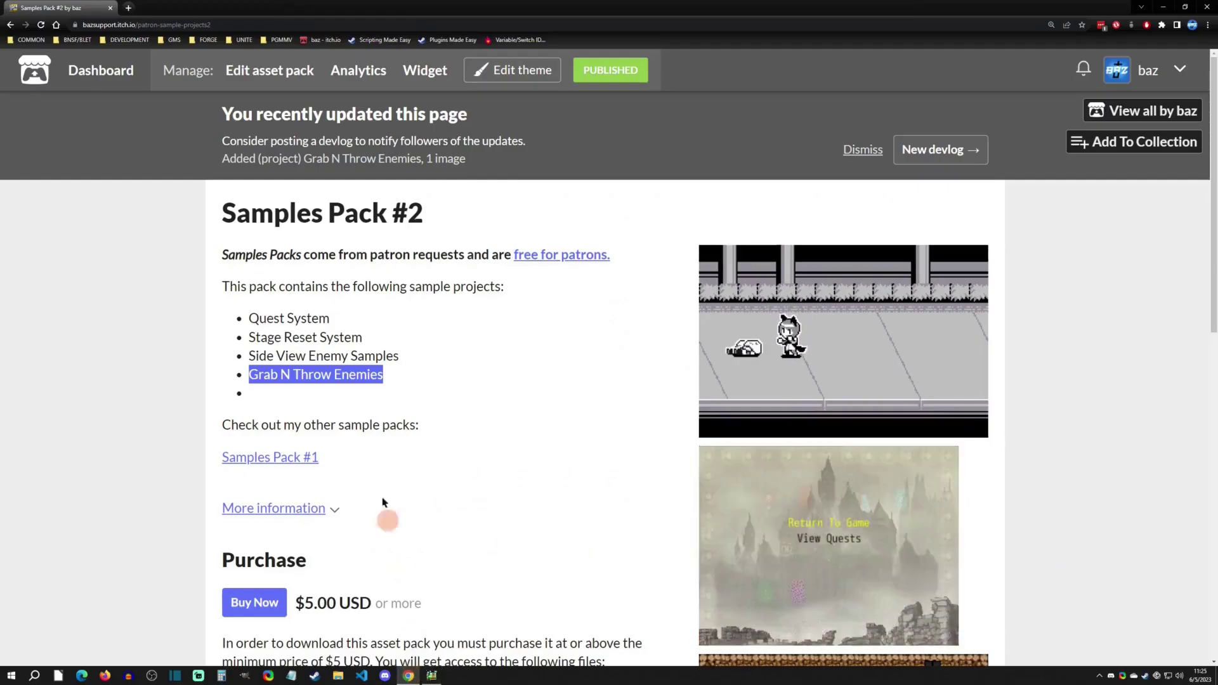
pyautogui.moveTo(224, 215); pyautogui.dragTo(471, 222)
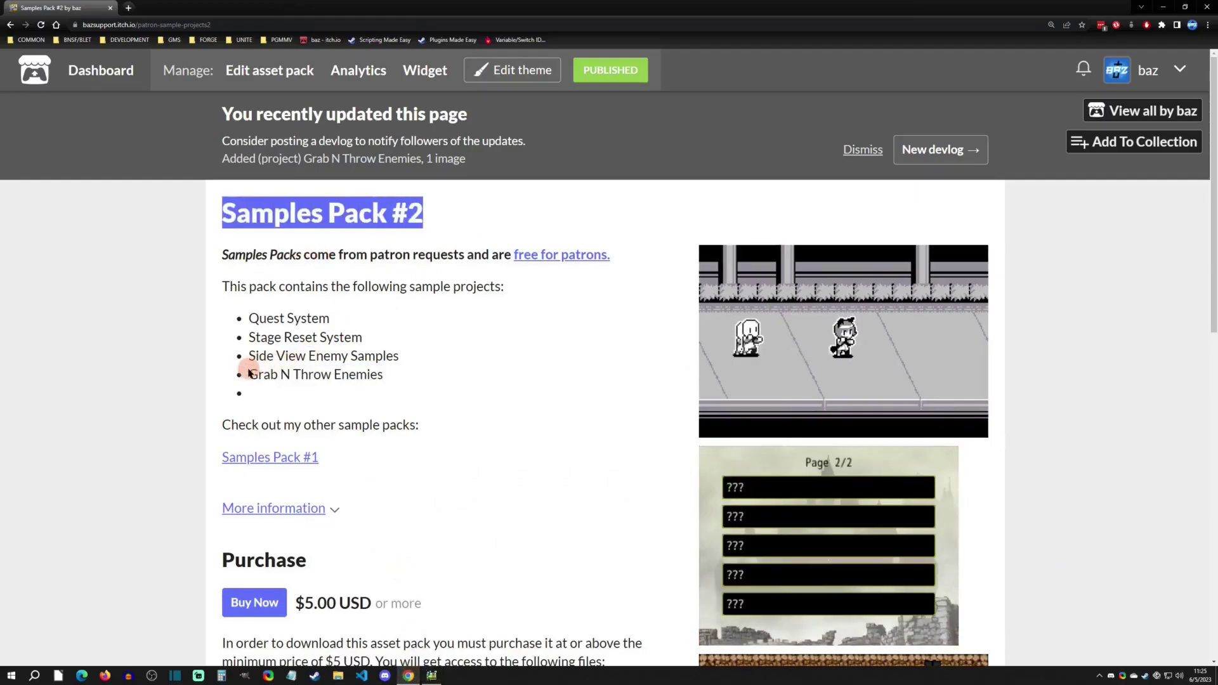
pyautogui.moveTo(258, 375); pyautogui.dragTo(400, 375)
pyautogui.click(477, 377)
# Step: Open the base object of the player placed in the Grab N Throw scene
pyautogui.click(431, 676)
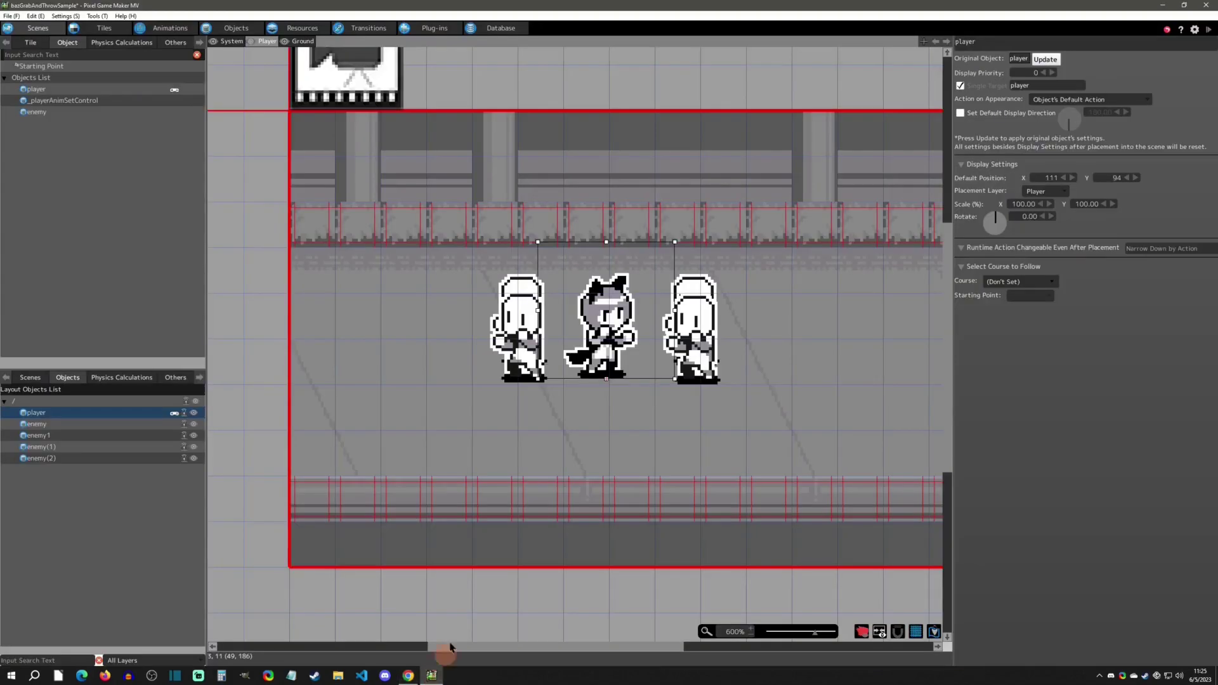
pyautogui.click(789, 267)
pyautogui.click(609, 321)
pyautogui.rightClick(625, 321)
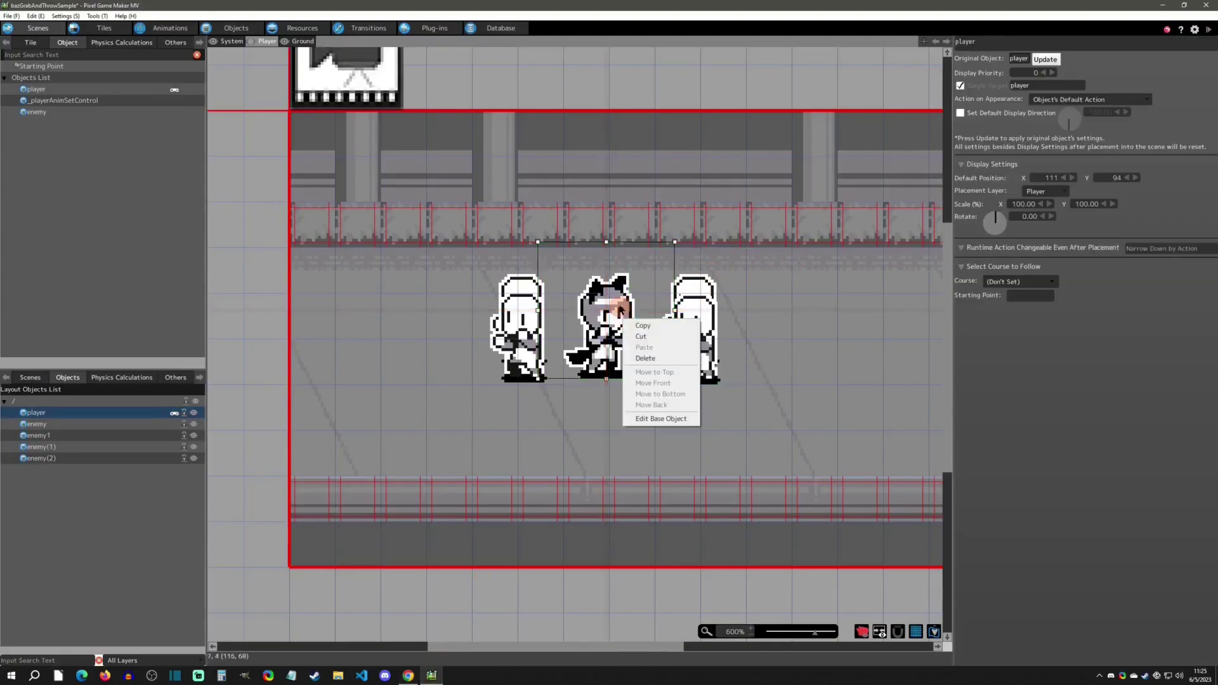
pyautogui.click(657, 419)
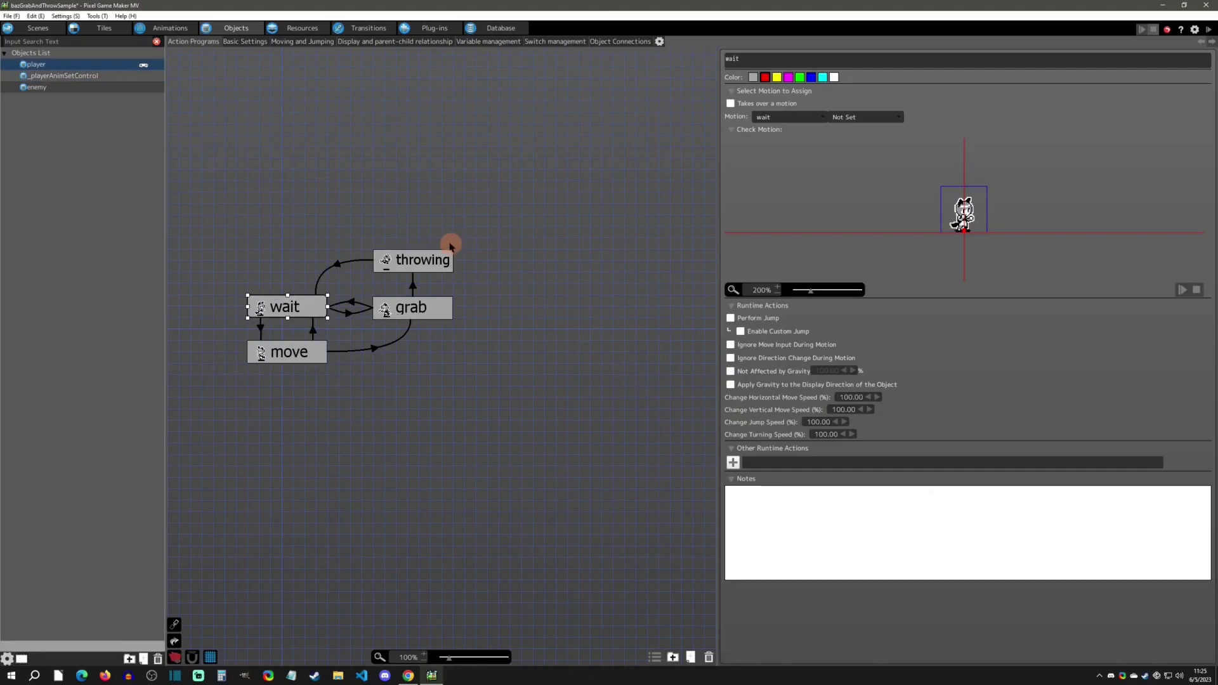
# Step: Inspect the player's playerAnimSetControl object connection, then return to the action program graph
pyautogui.click(625, 42)
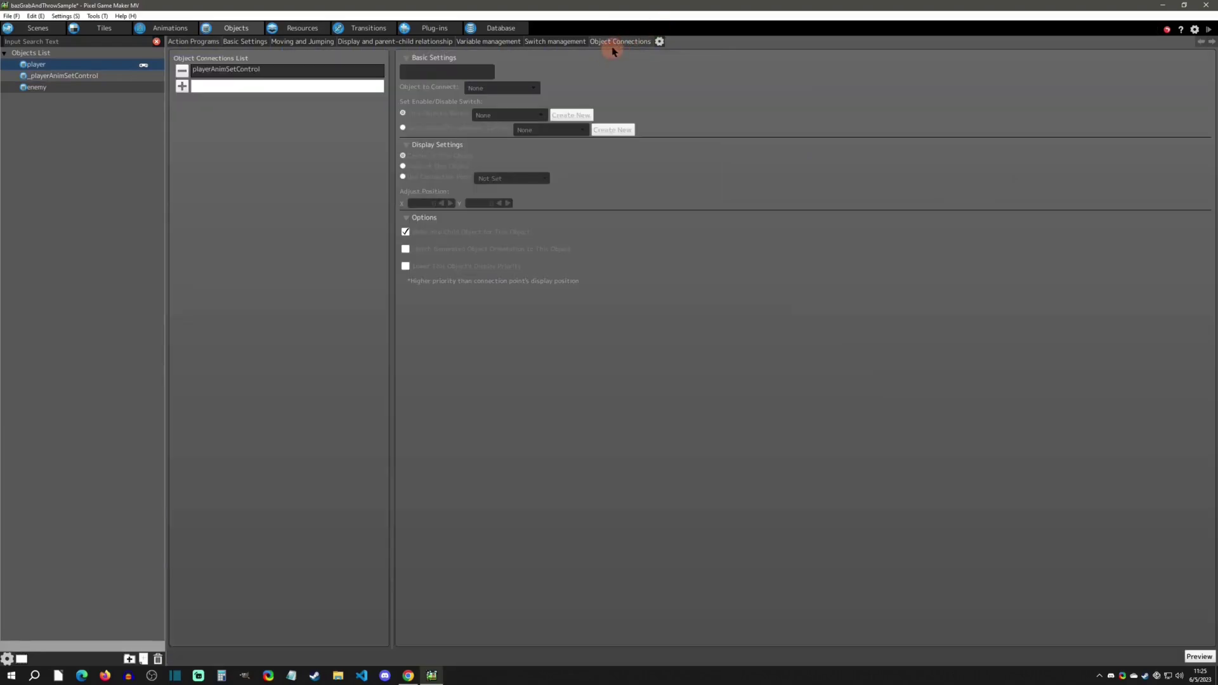
pyautogui.click(275, 71)
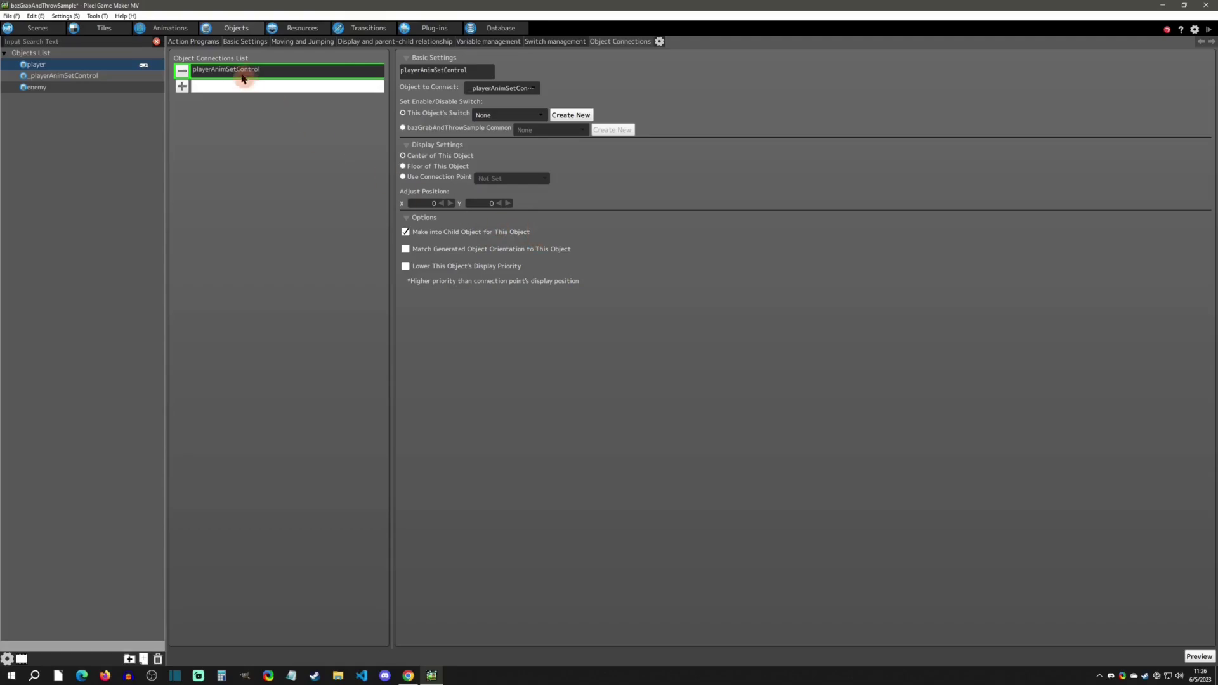
pyautogui.click(191, 41)
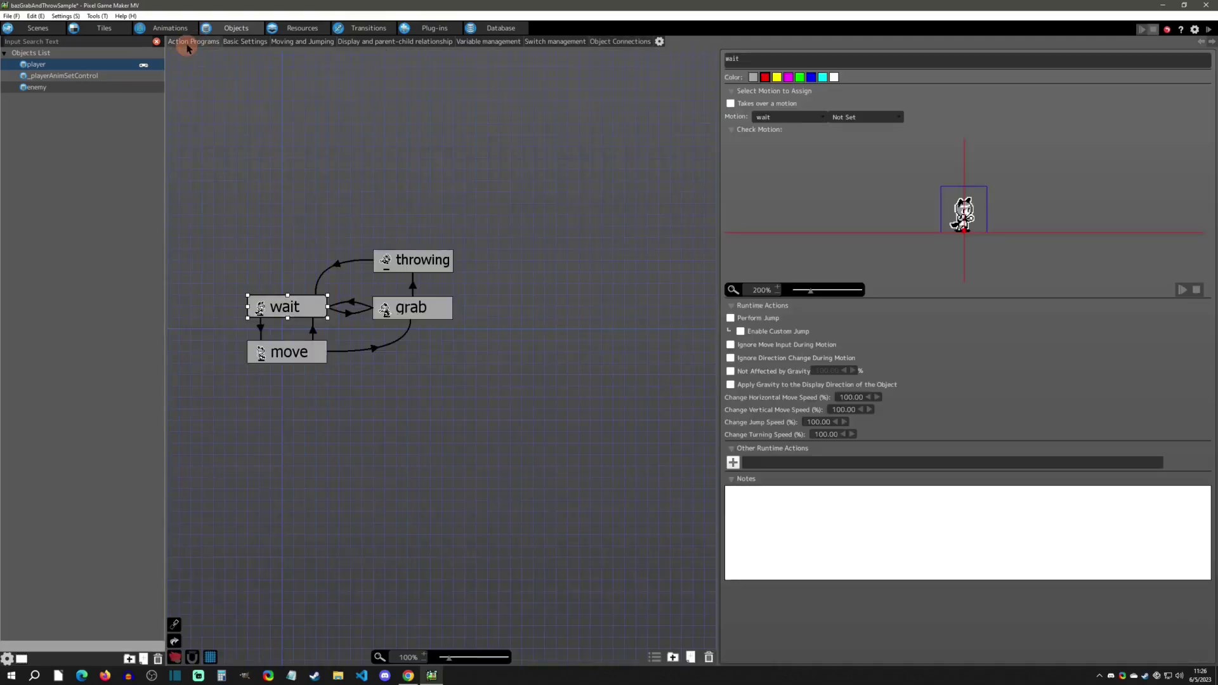
# Step: Briefly open _playerAnimSetControl, then recheck the player's playerAnimSetControl connection settings
pyautogui.click(94, 76)
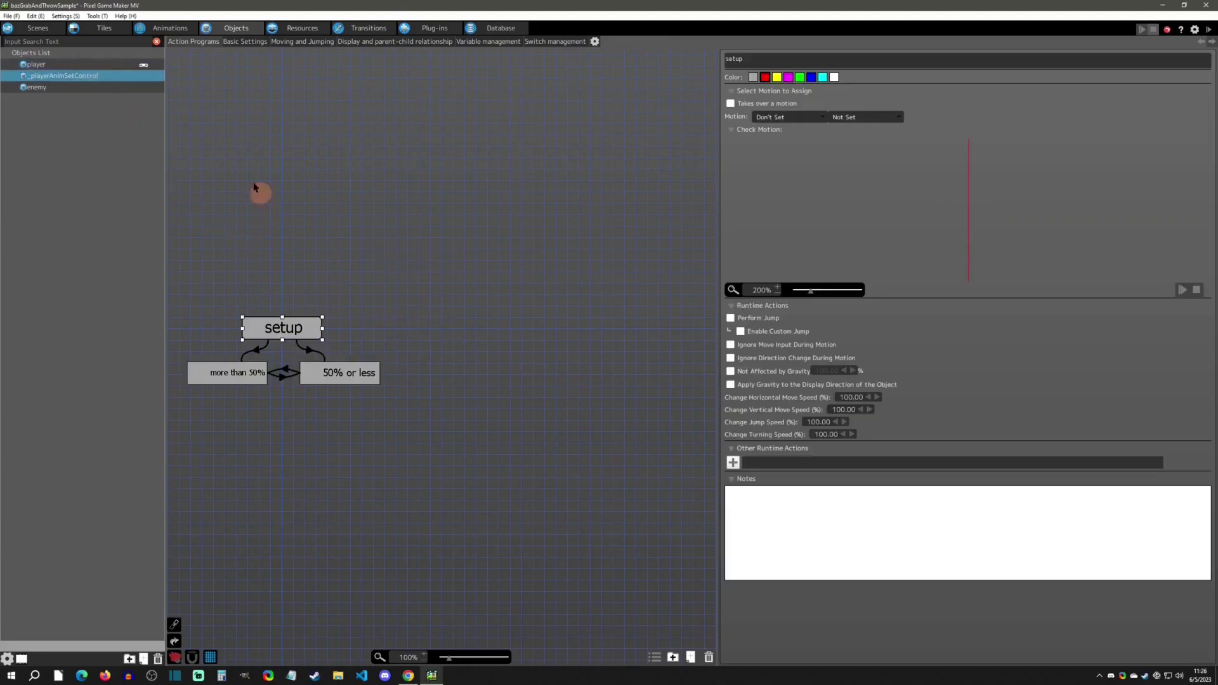
pyautogui.click(53, 64)
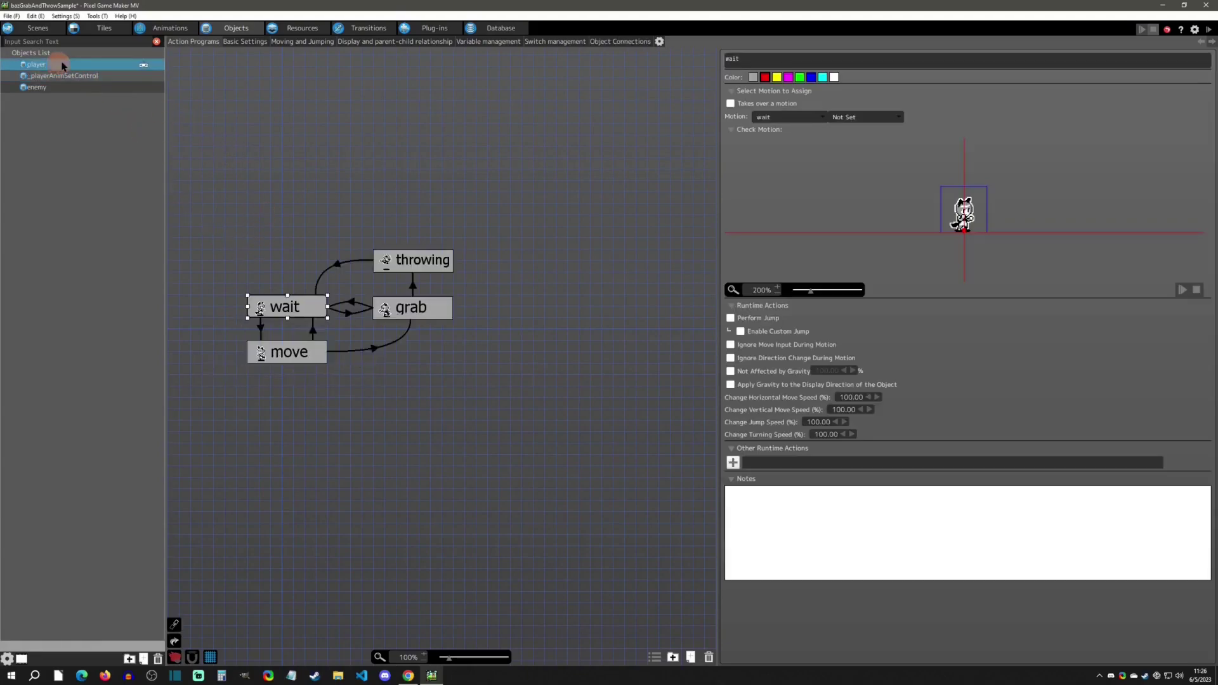
pyautogui.click(610, 42)
pyautogui.click(209, 70)
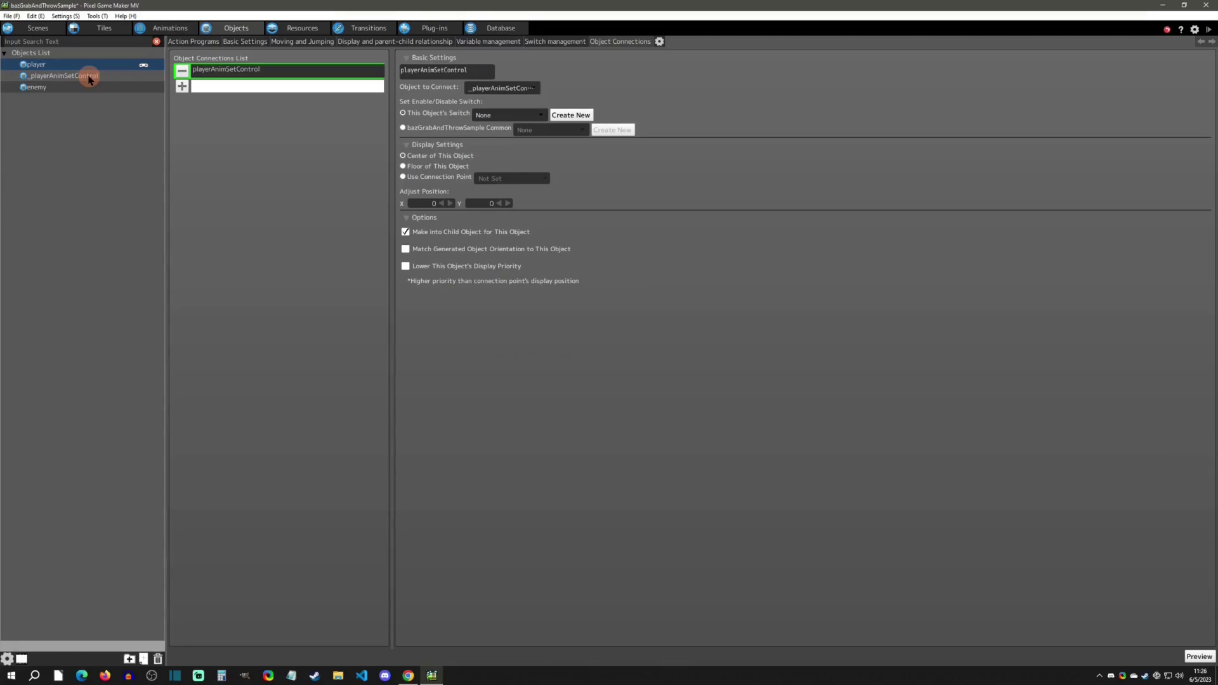
pyautogui.click(169, 28)
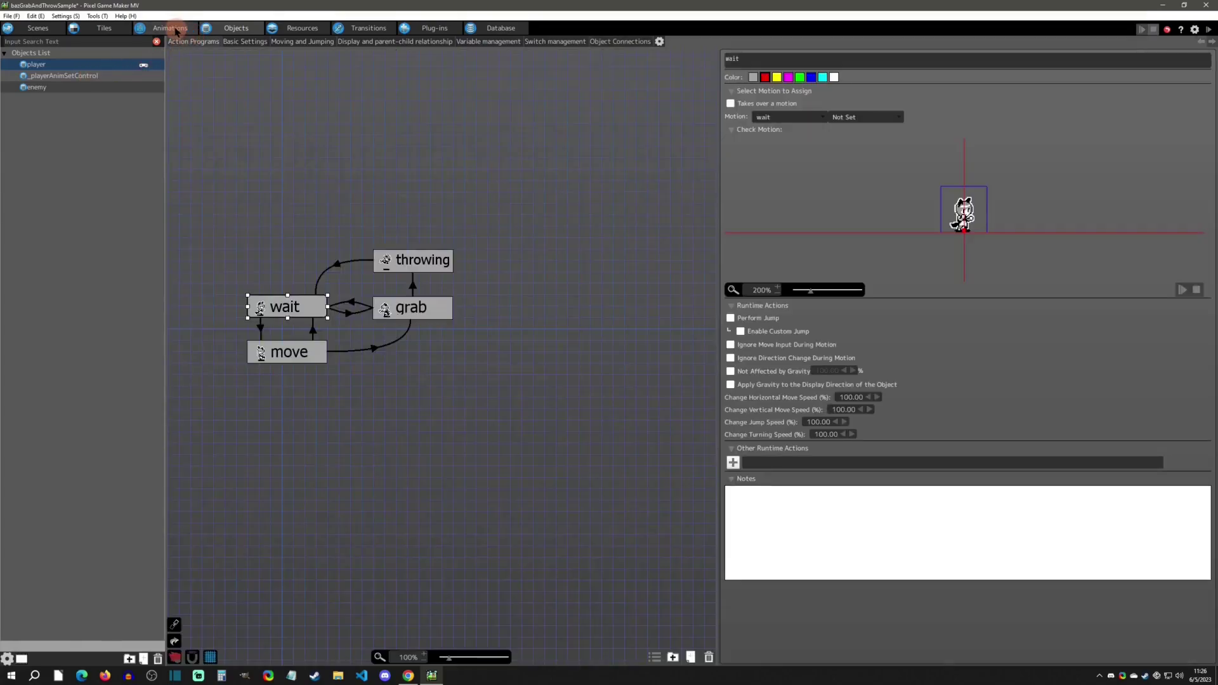
# Step: Open the _playerAnimSetControl program and inspect its 'more than 50%' and '50% or less' states
pyautogui.click(69, 75)
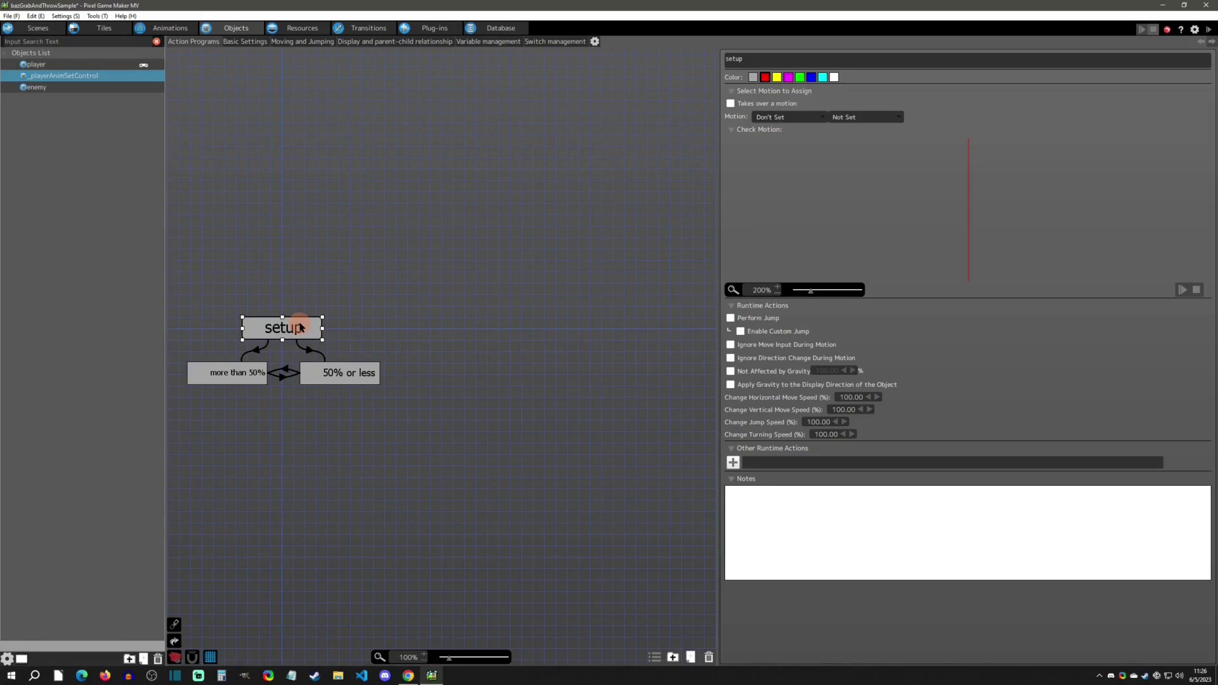
pyautogui.click(253, 374)
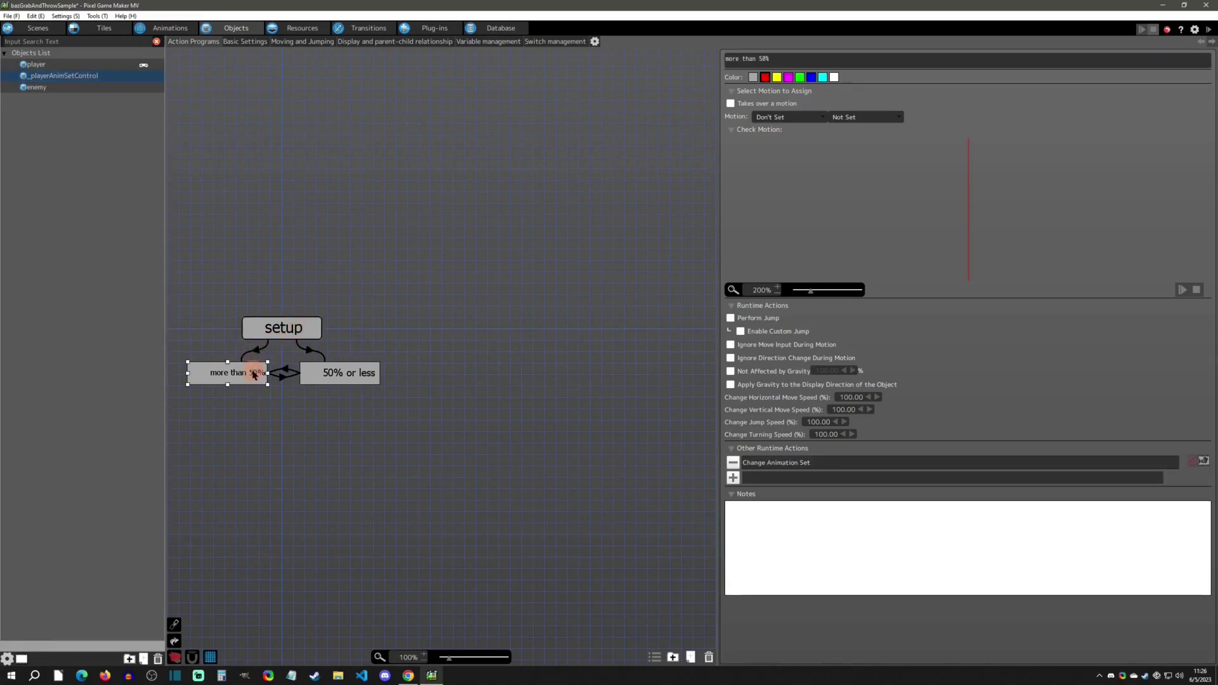
pyautogui.click(337, 383)
# Step: Open the setup-to-'more than 50%' link's switch/variable condition and make Parent Object the variable owner
pyautogui.click(260, 349)
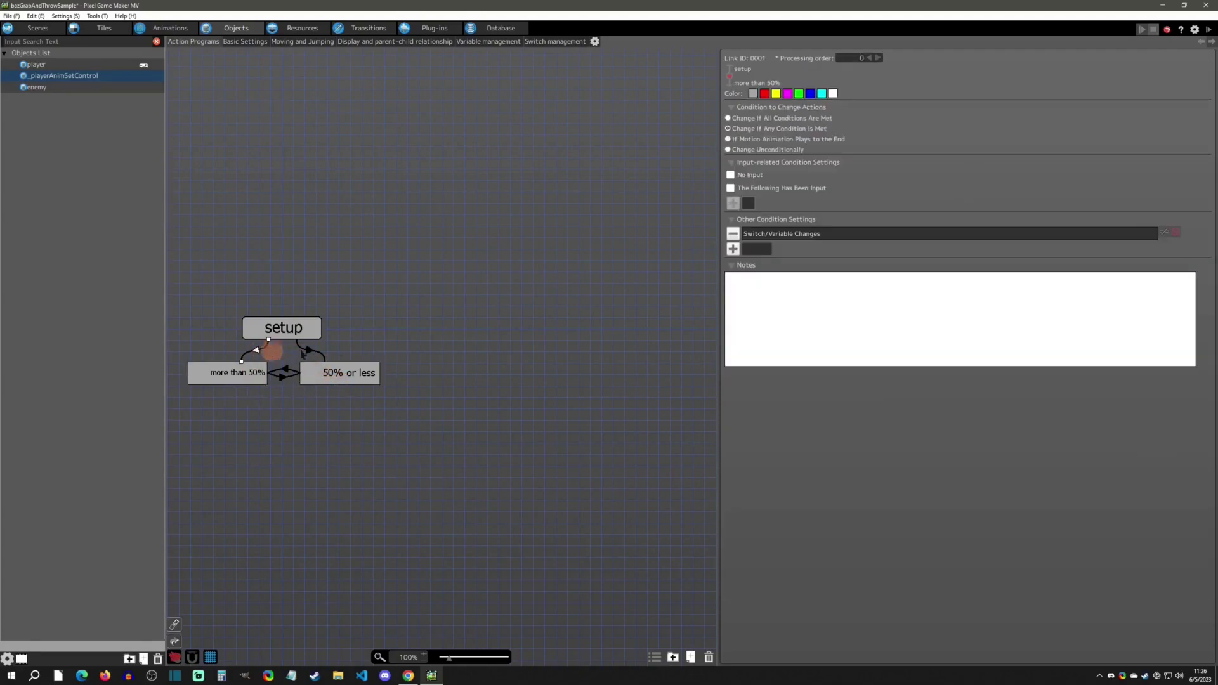
pyautogui.doubleClick(837, 240)
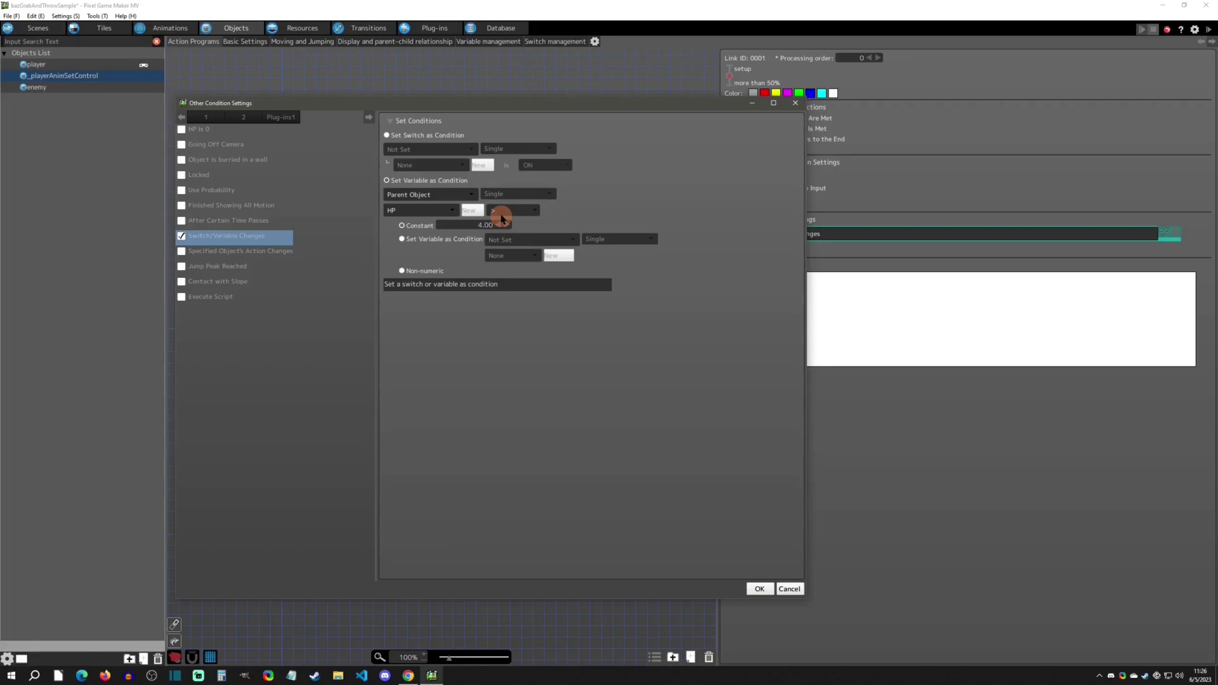
pyautogui.click(437, 194)
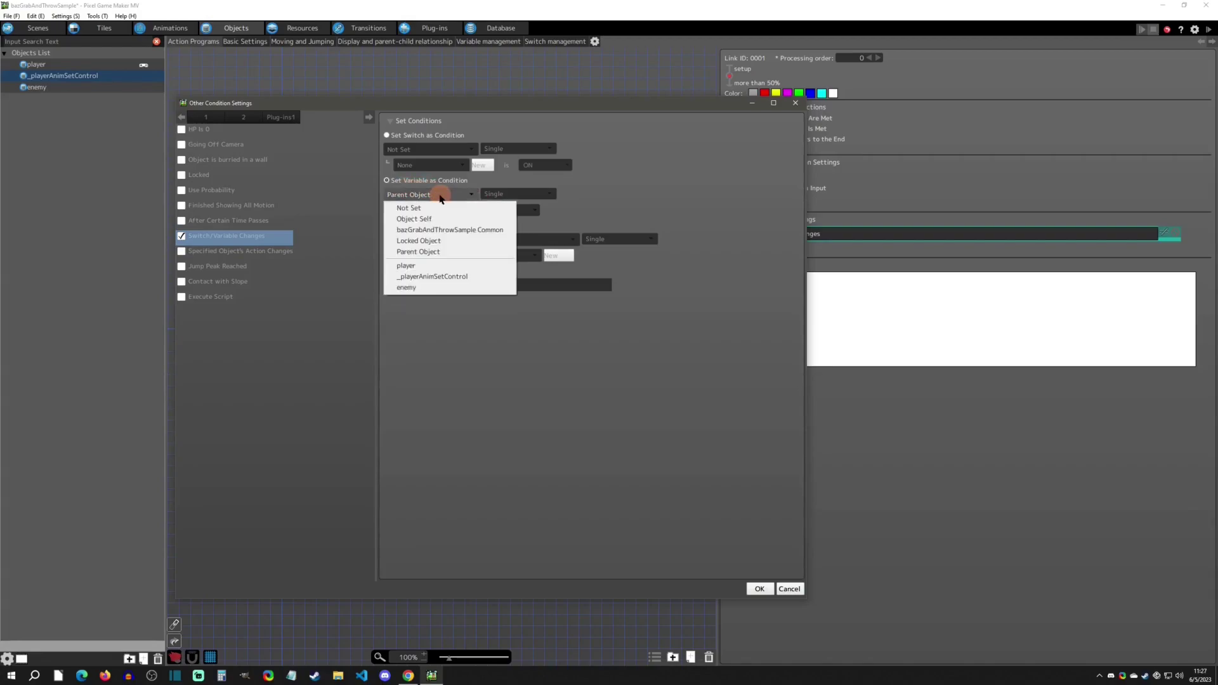
pyautogui.click(434, 252)
pyautogui.click(424, 211)
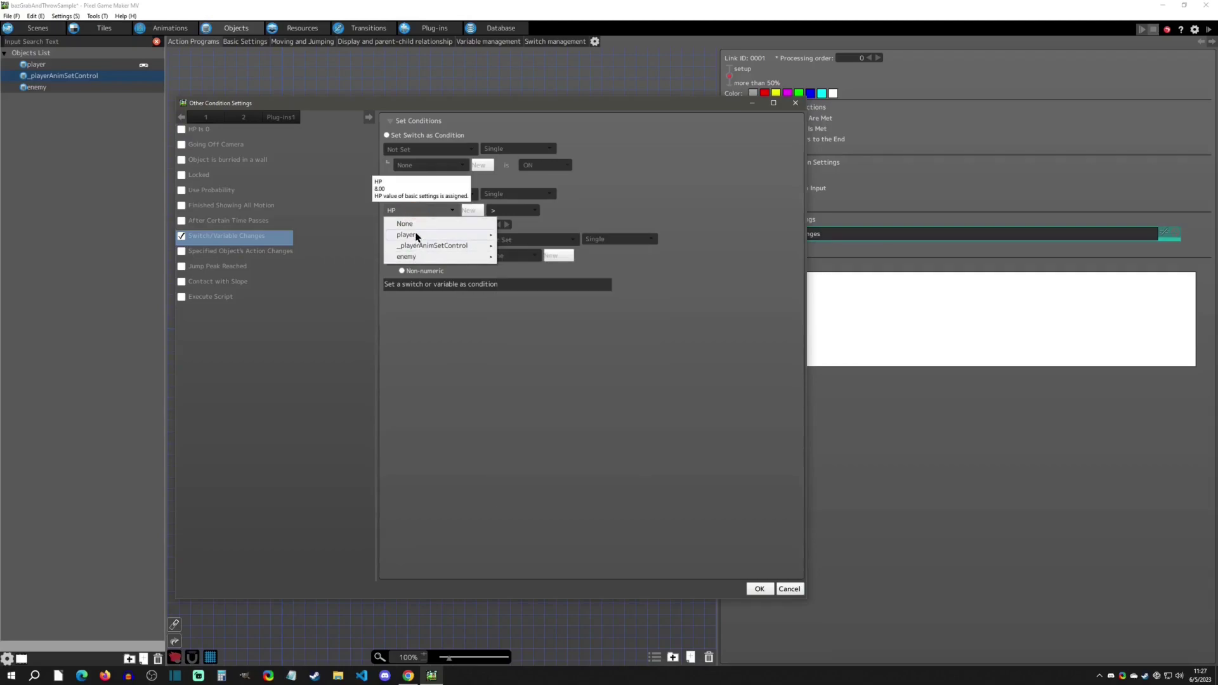
# Step: Compare the parent object's HP greater than constant 4.00 and confirm the condition
pyautogui.moveTo(417, 236)
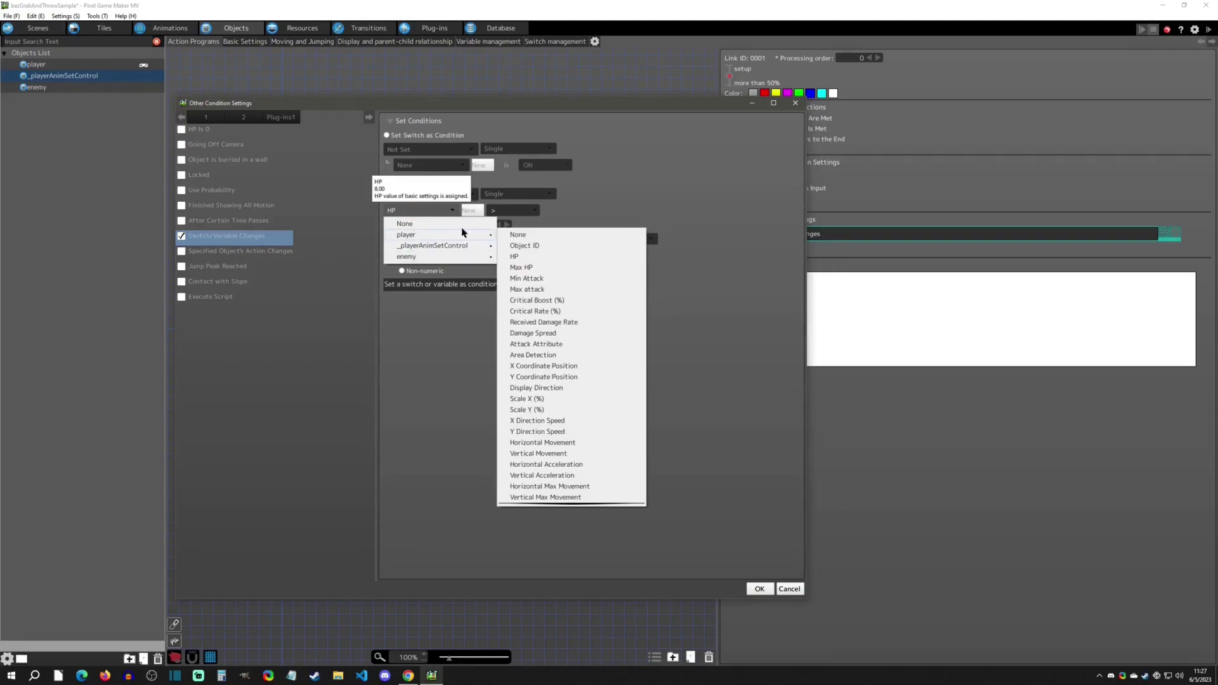
pyautogui.click(680, 209)
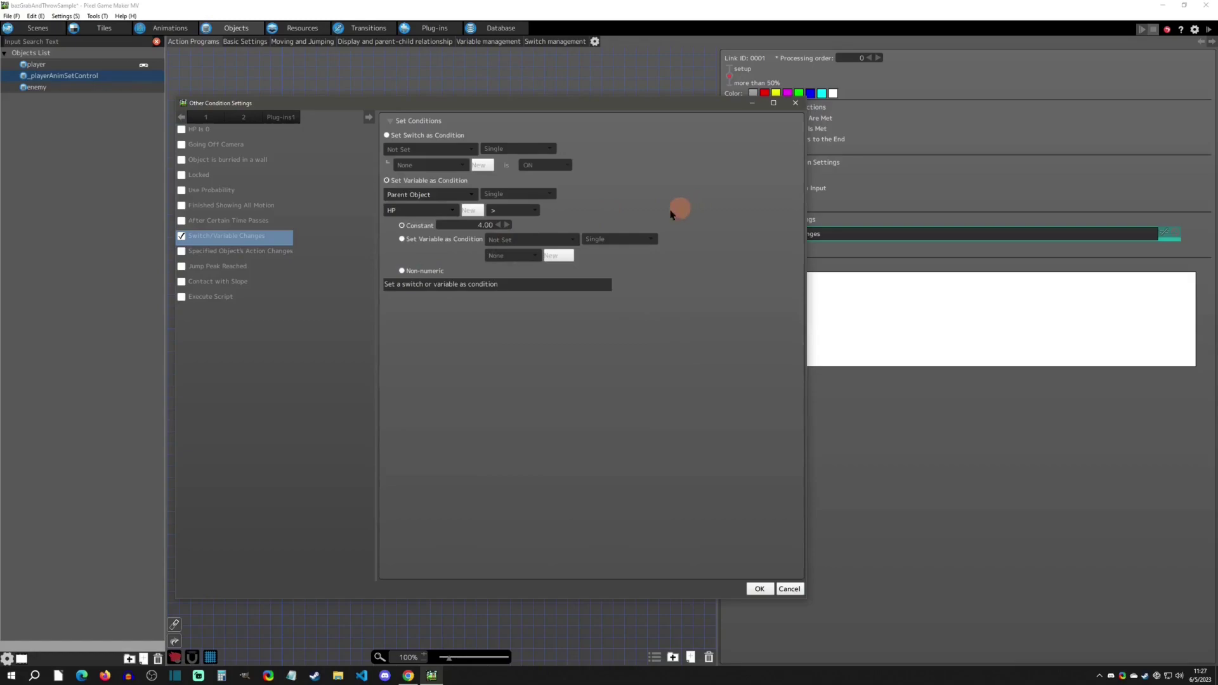
pyautogui.click(413, 215)
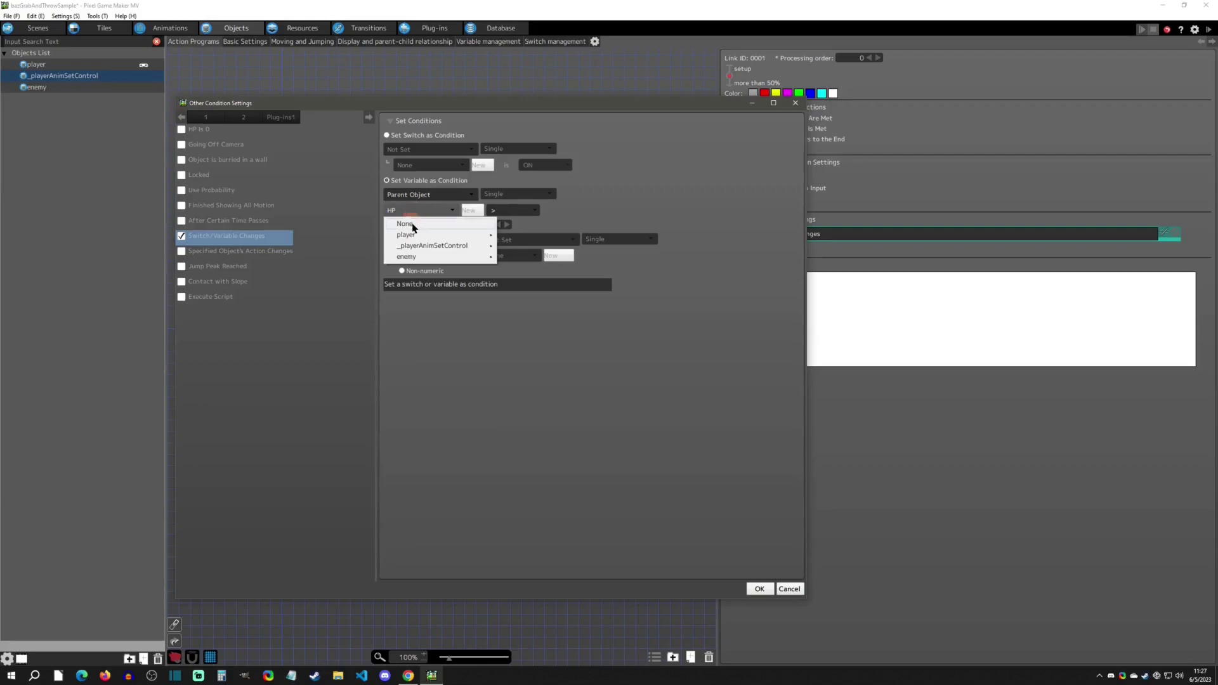
pyautogui.click(422, 221)
pyautogui.click(419, 211)
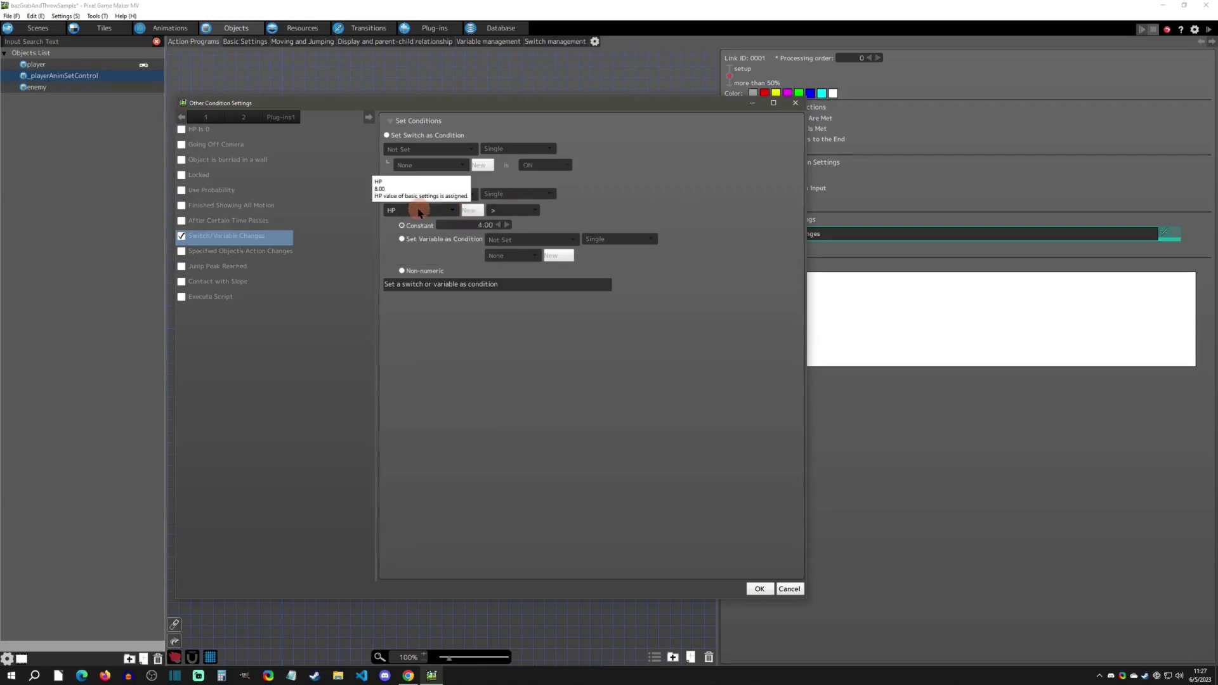
pyautogui.click(533, 212)
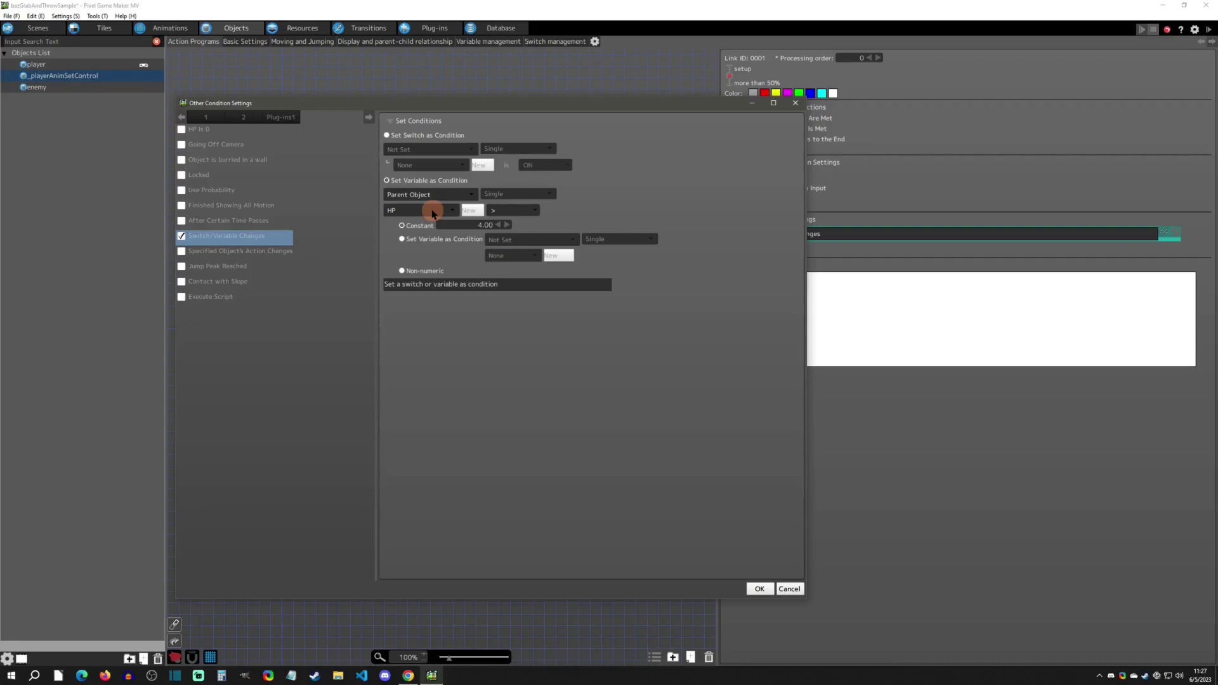
pyautogui.click(759, 589)
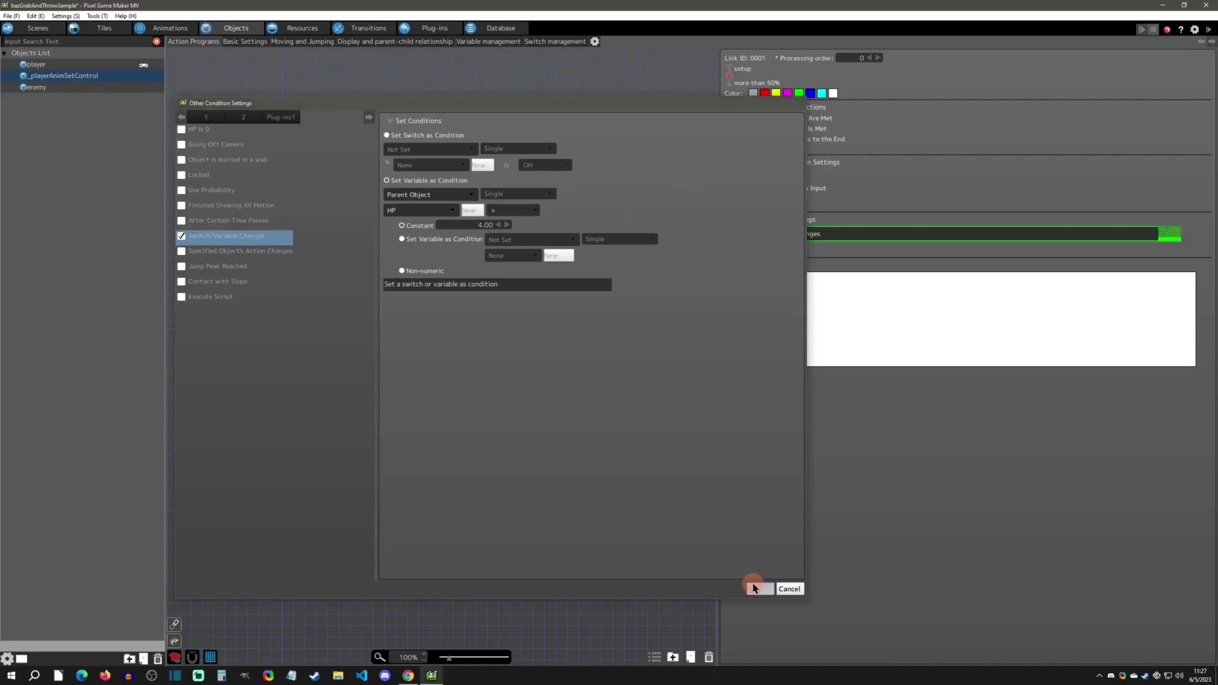
pyautogui.click(261, 374)
pyautogui.doubleClick(797, 464)
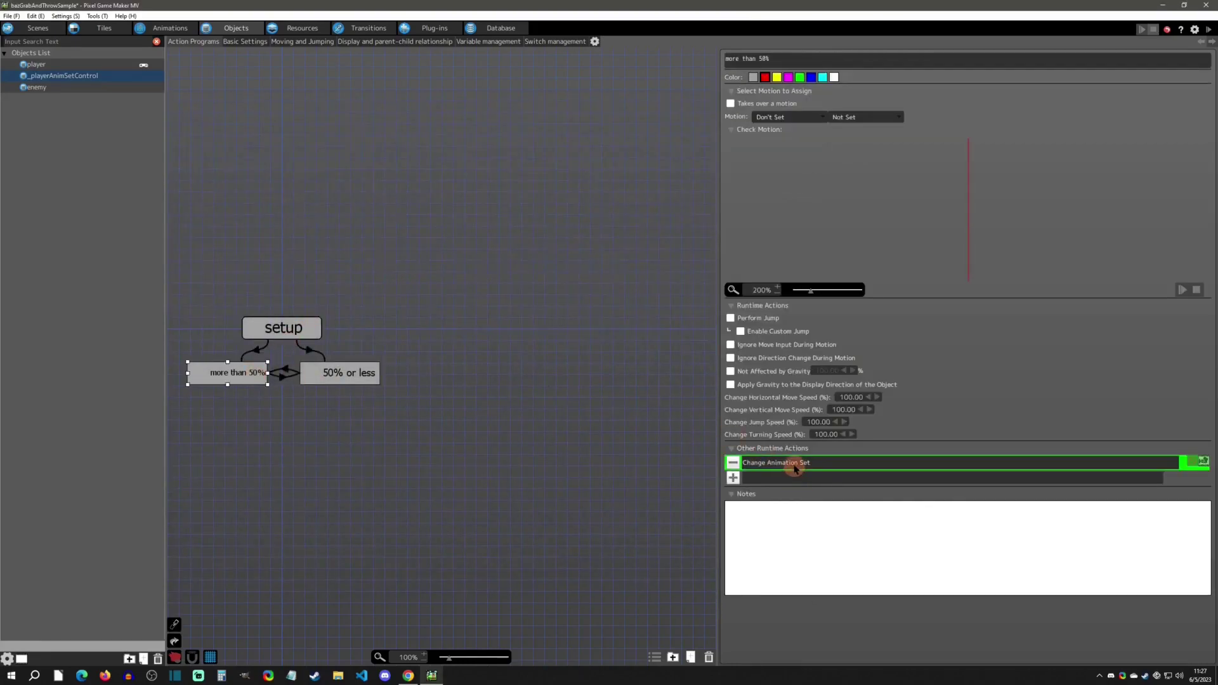
pyautogui.click(508, 135)
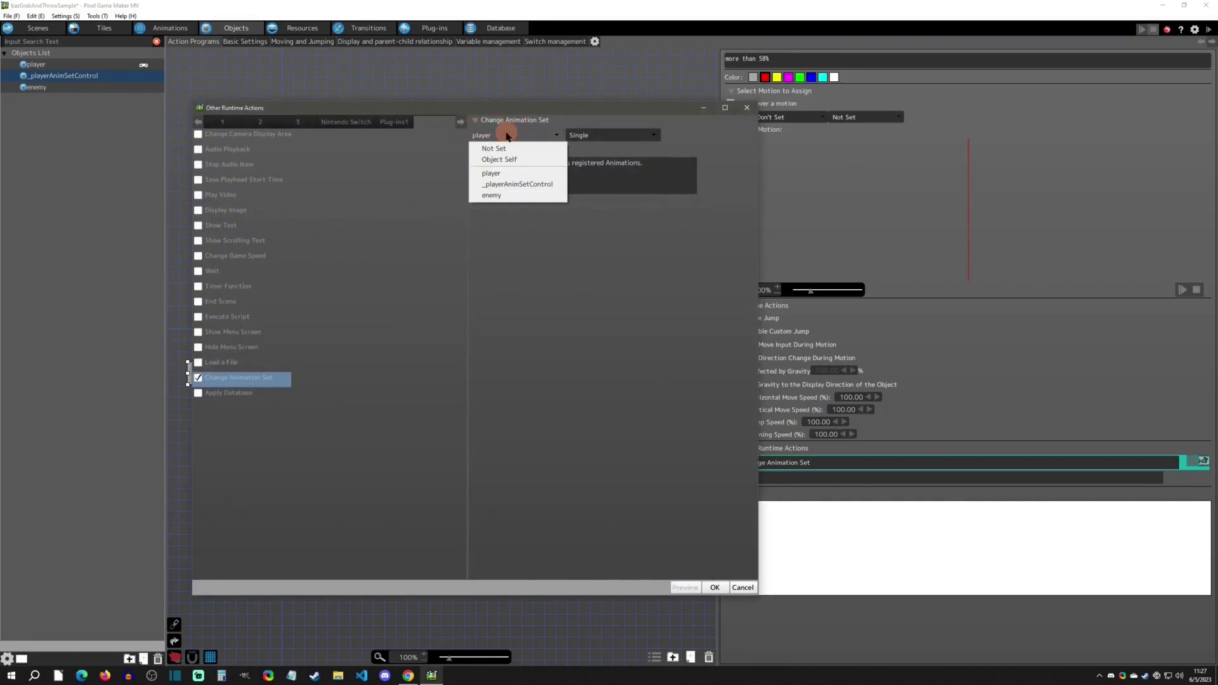
pyautogui.click(506, 136)
pyautogui.click(504, 150)
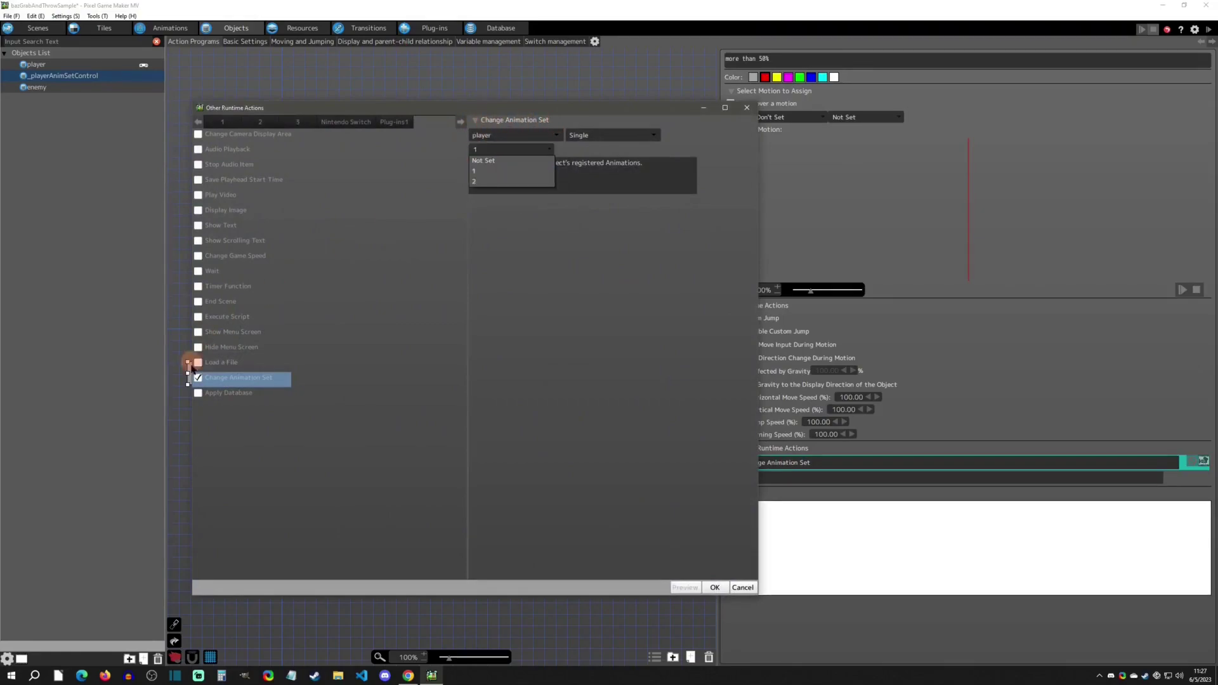
pyautogui.click(489, 170)
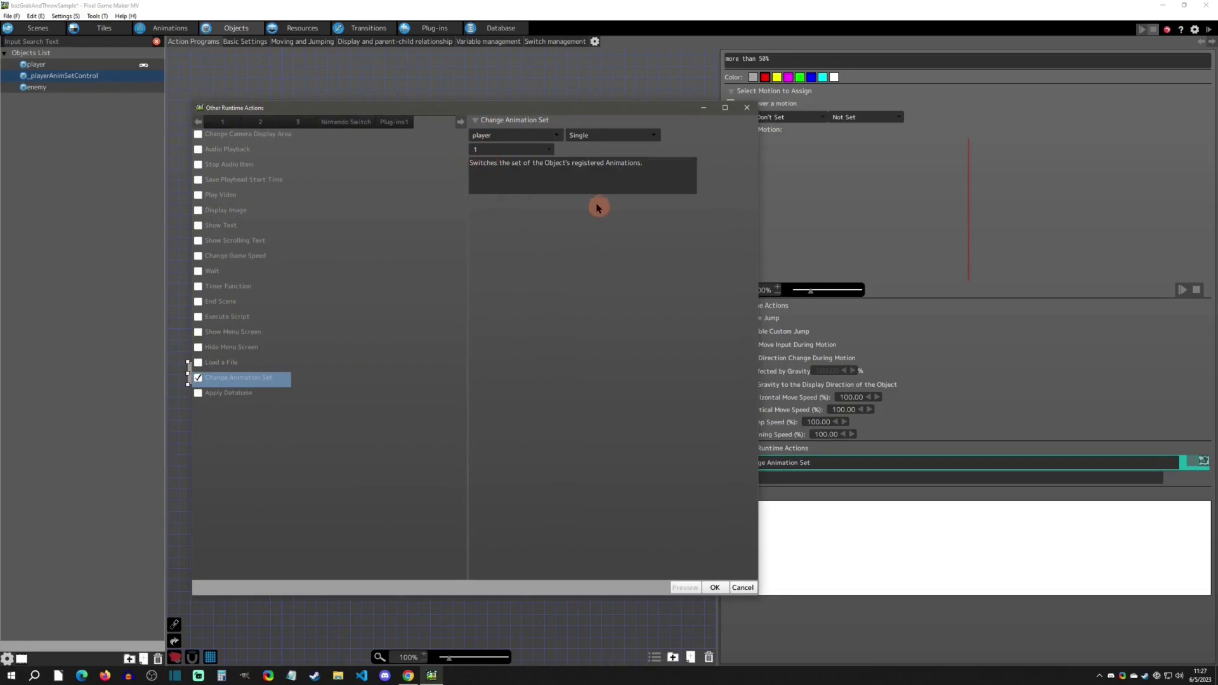
pyautogui.click(743, 587)
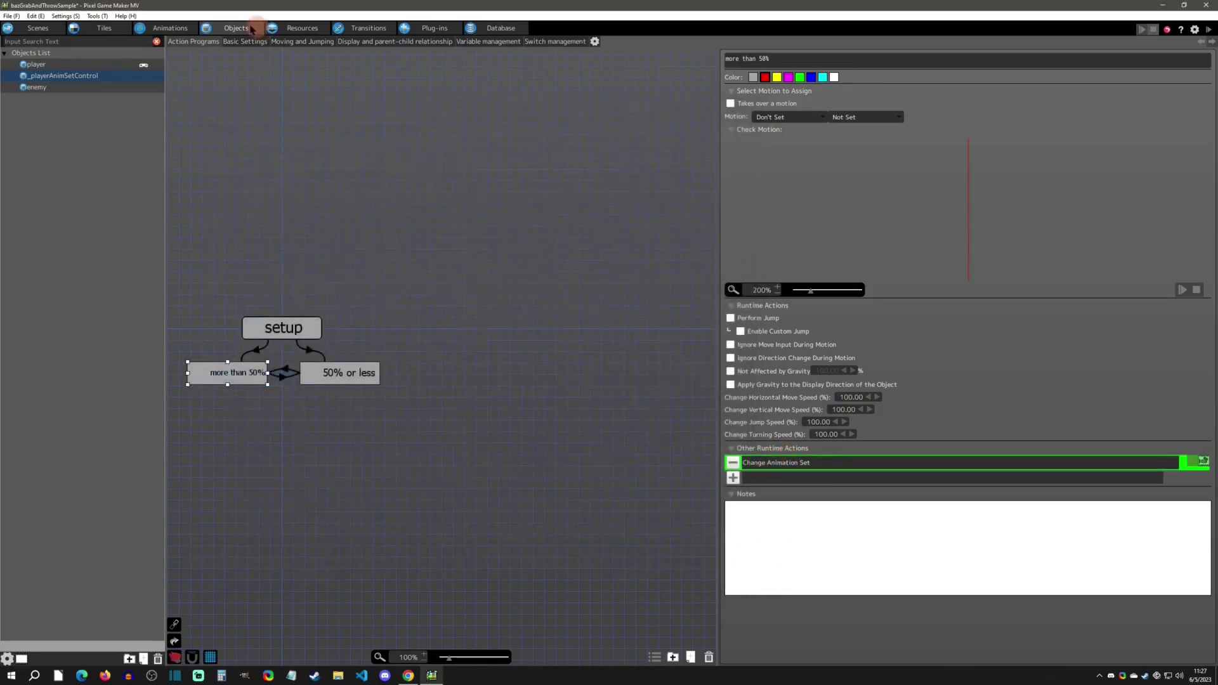
# Step: Open the player animation's settings and view resource 2, player_02 below 50% hp
pyautogui.click(166, 29)
pyautogui.click(43, 70)
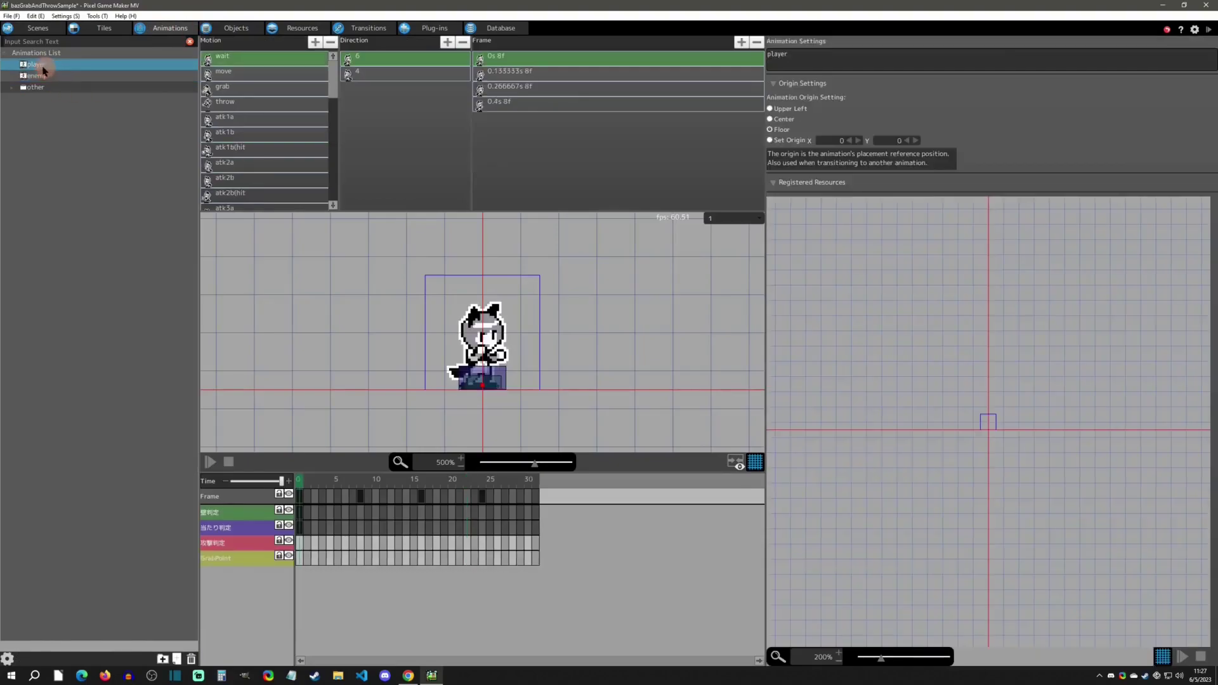
pyautogui.rightClick(56, 70)
pyautogui.click(90, 173)
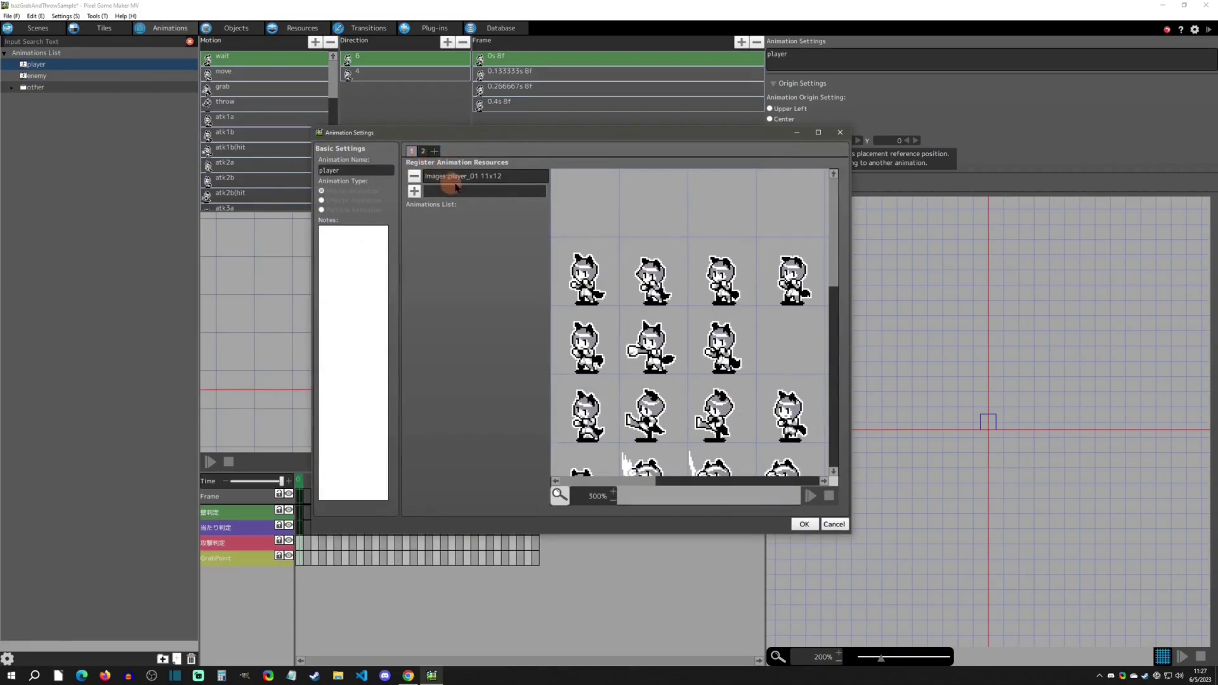
pyautogui.click(423, 151)
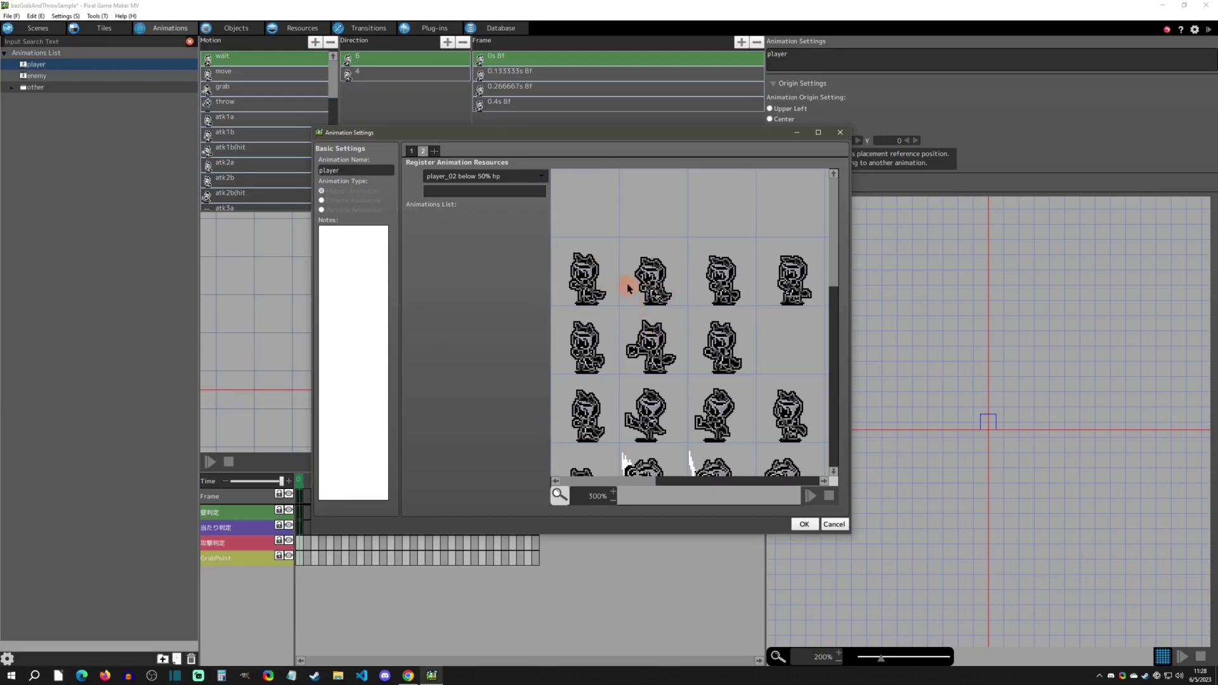
# Step: Compare resource player_01 with player_02 below 50% hp and examine the sprite sheet
pyautogui.scroll(-4, 627, 287)
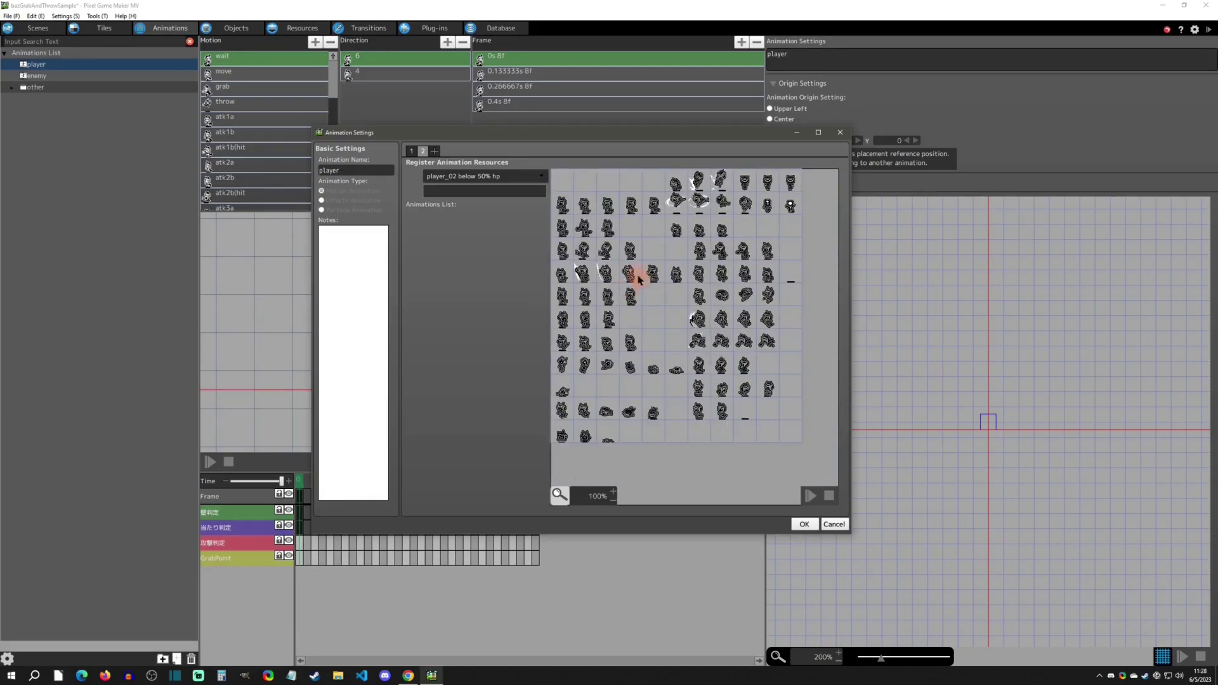
pyautogui.click(412, 151)
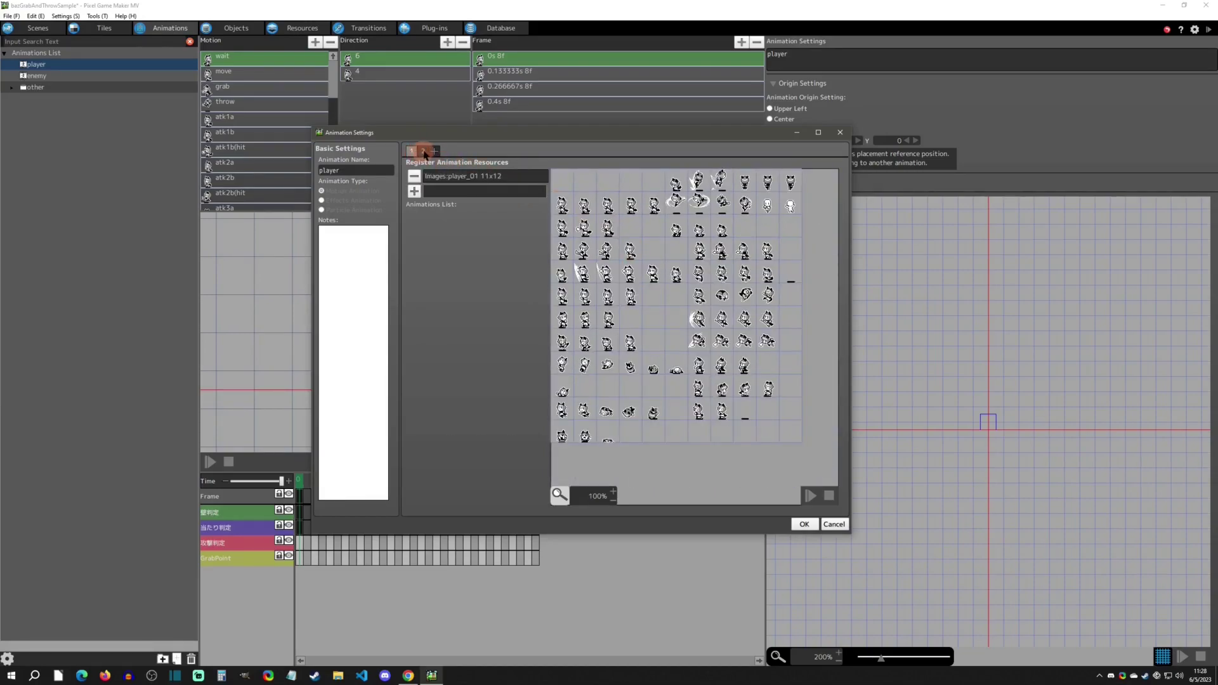
pyautogui.click(423, 152)
pyautogui.click(412, 151)
pyautogui.click(423, 152)
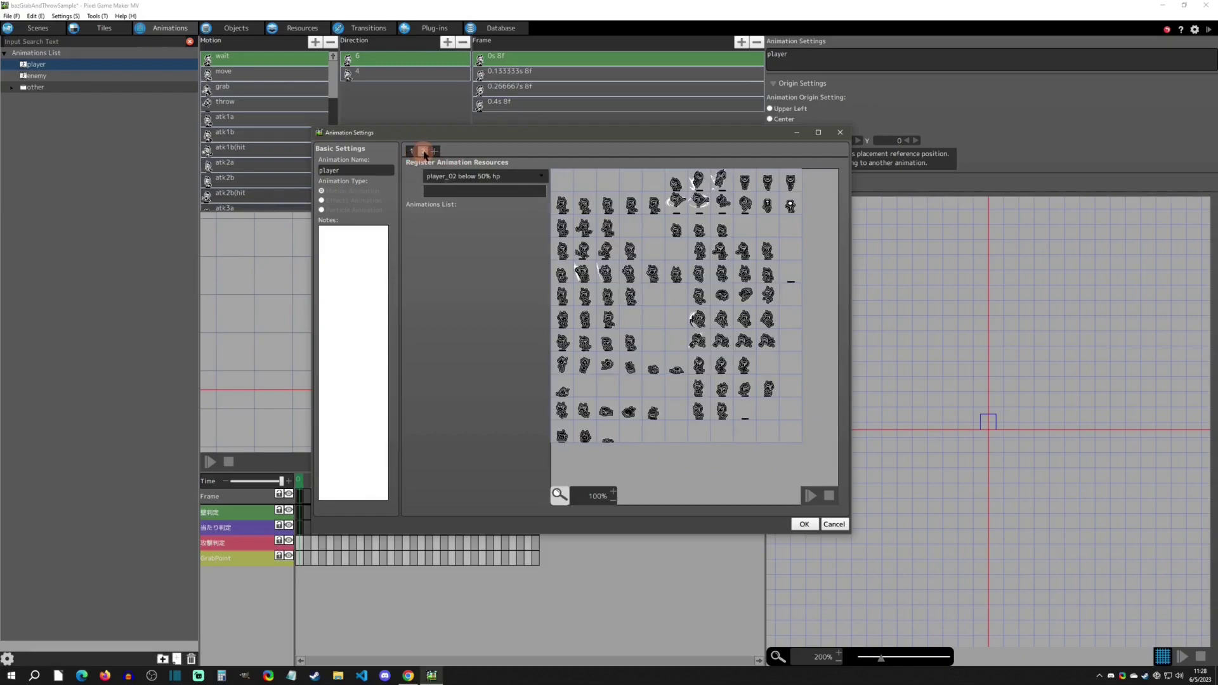
pyautogui.click(619, 295)
pyautogui.moveTo(273, 80); pyautogui.dragTo(258, 61)
pyautogui.moveTo(558, 209); pyautogui.dragTo(576, 216)
pyautogui.moveTo(576, 216)
pyautogui.mouseDown()
pyautogui.moveTo(581, 245)
pyautogui.moveTo(615, 270)
pyautogui.moveTo(607, 292)
pyautogui.mouseUp()
pyautogui.moveTo(609, 295); pyautogui.dragTo(645, 366)
# Step: Close the animation settings and set the wait preview to the outlined animation set 2
pyautogui.click(805, 524)
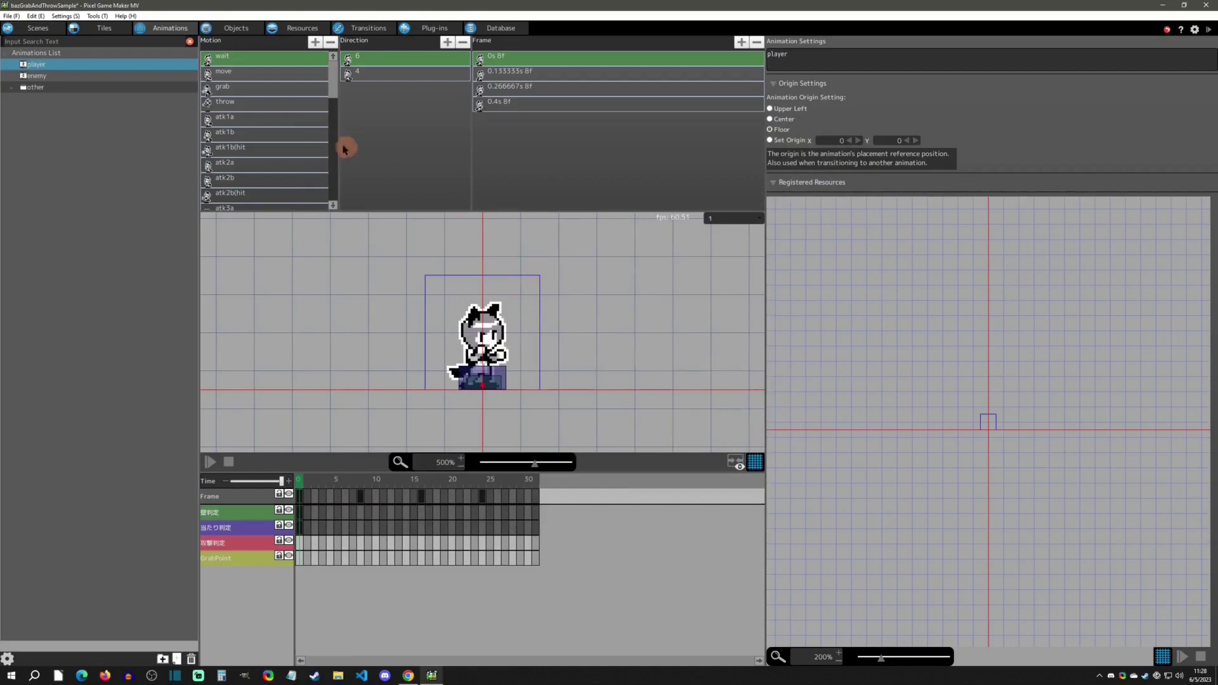
pyautogui.click(714, 216)
pyautogui.click(724, 240)
pyautogui.click(724, 217)
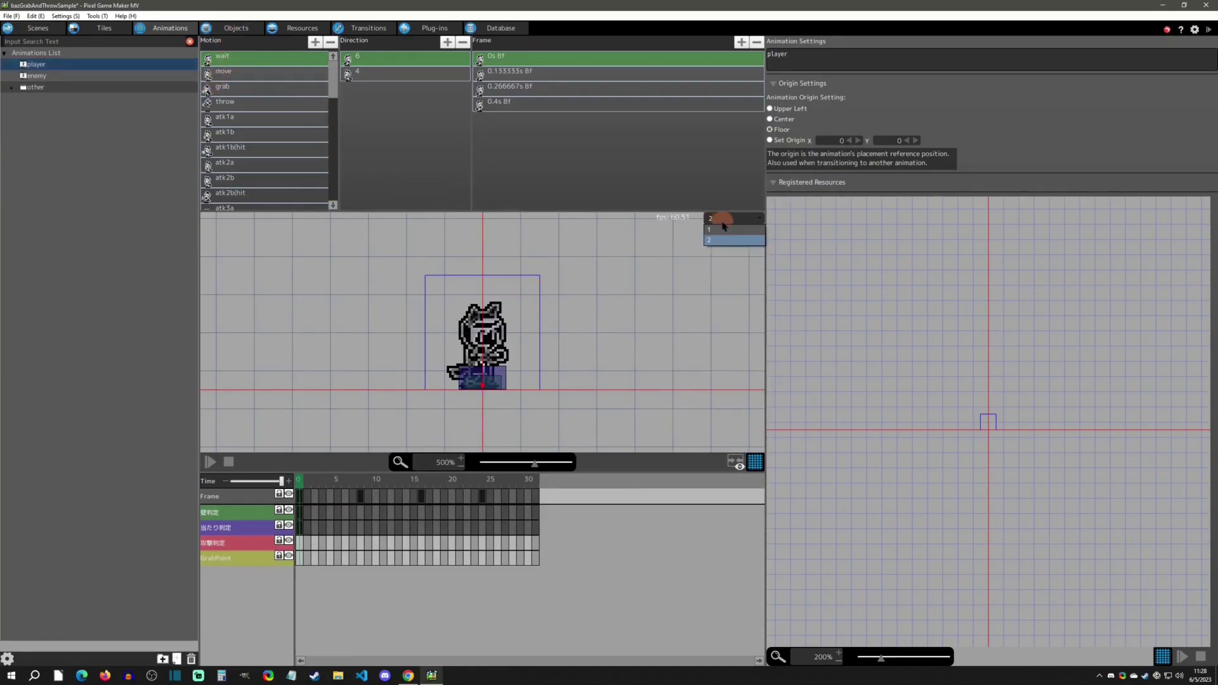
pyautogui.click(720, 230)
pyautogui.click(723, 217)
pyautogui.click(721, 240)
# Step: Play the wait animation, switching between sets 1 and 2, then stop playback
pyautogui.click(209, 462)
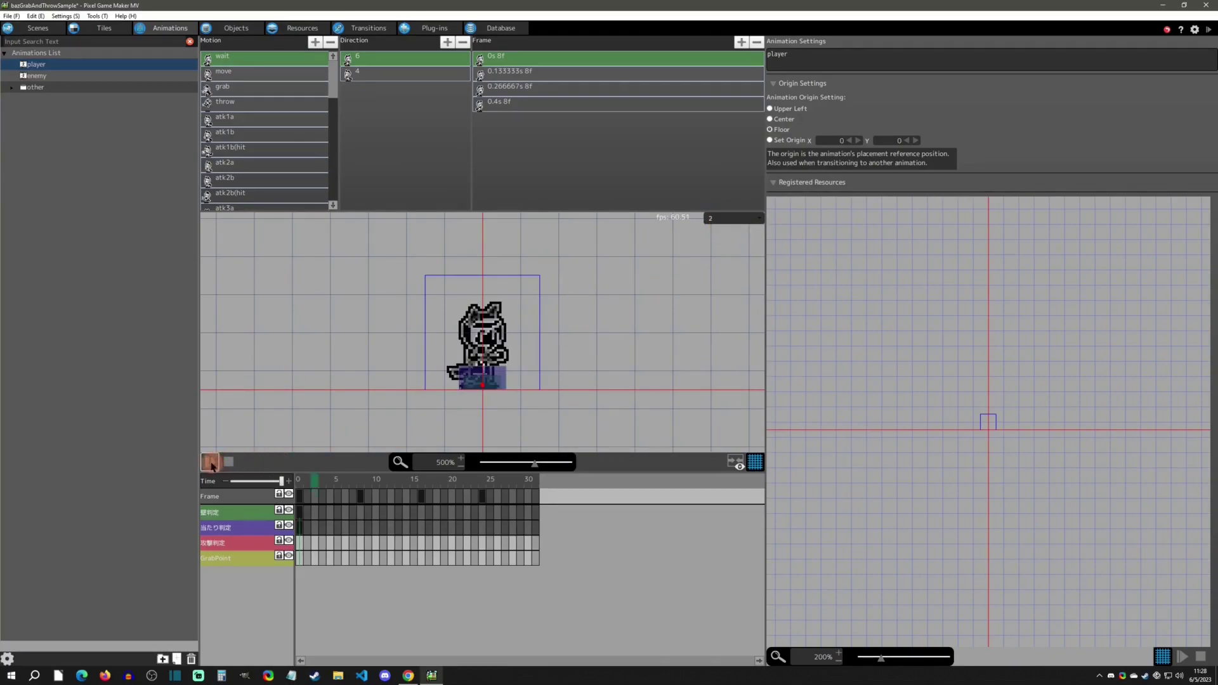
pyautogui.click(714, 218)
pyautogui.click(726, 229)
pyautogui.click(720, 218)
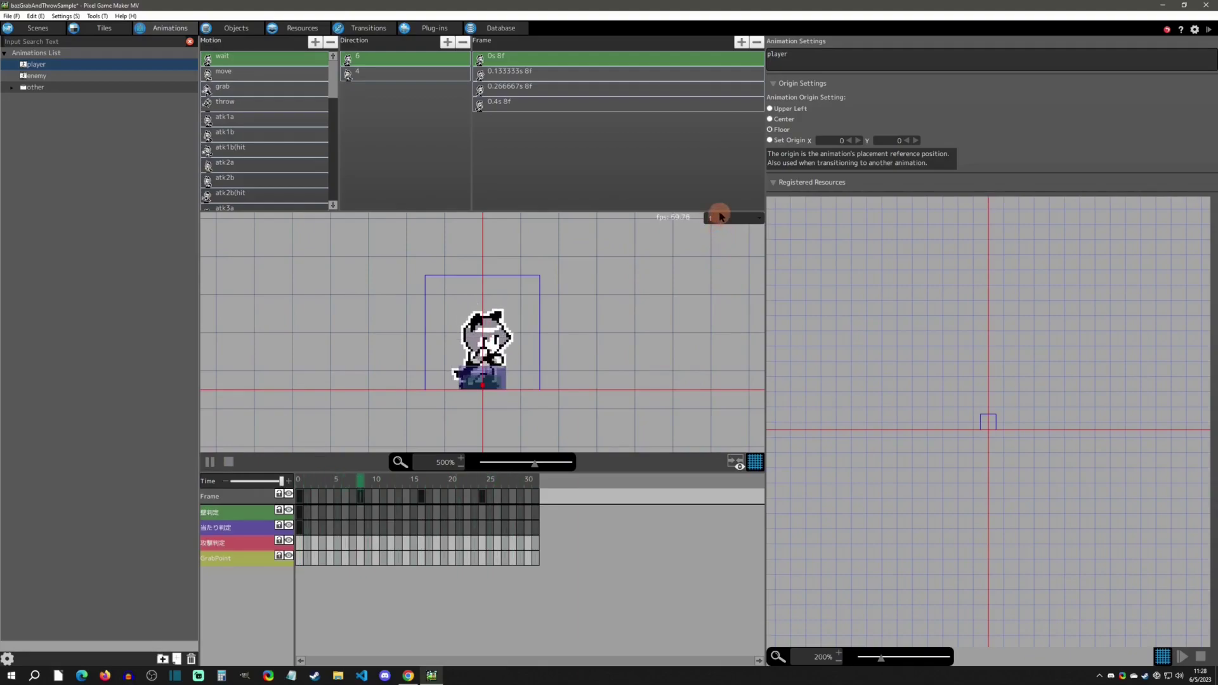
pyautogui.click(722, 240)
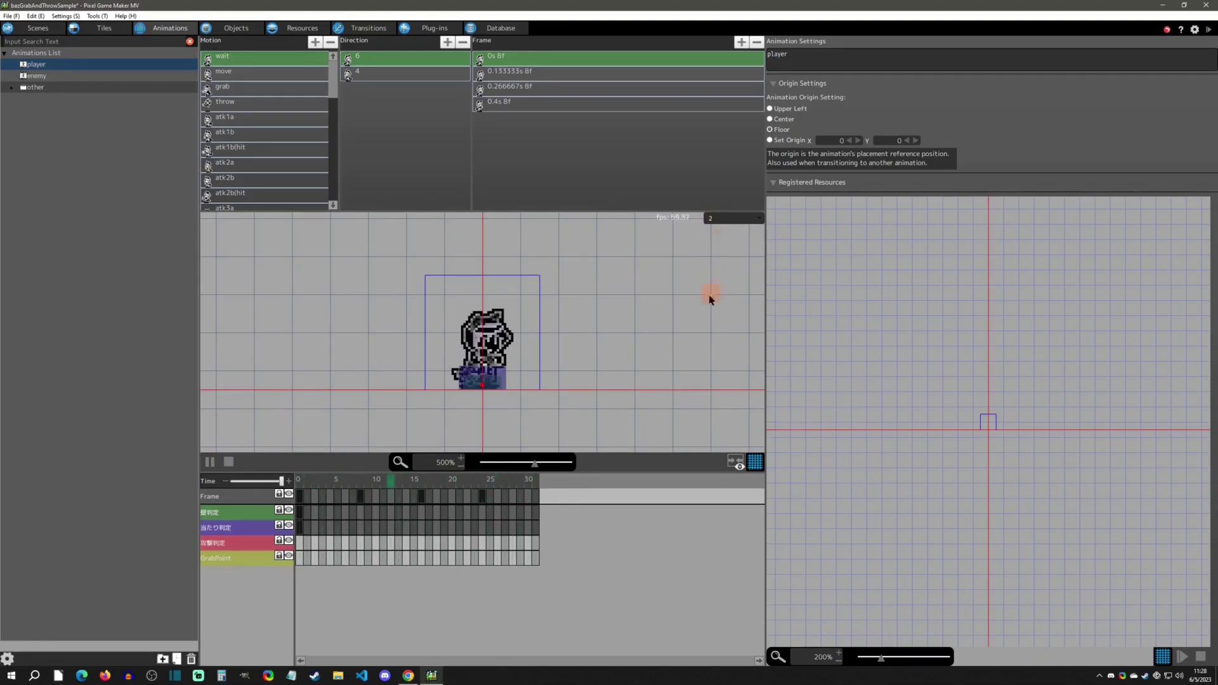
pyautogui.click(229, 462)
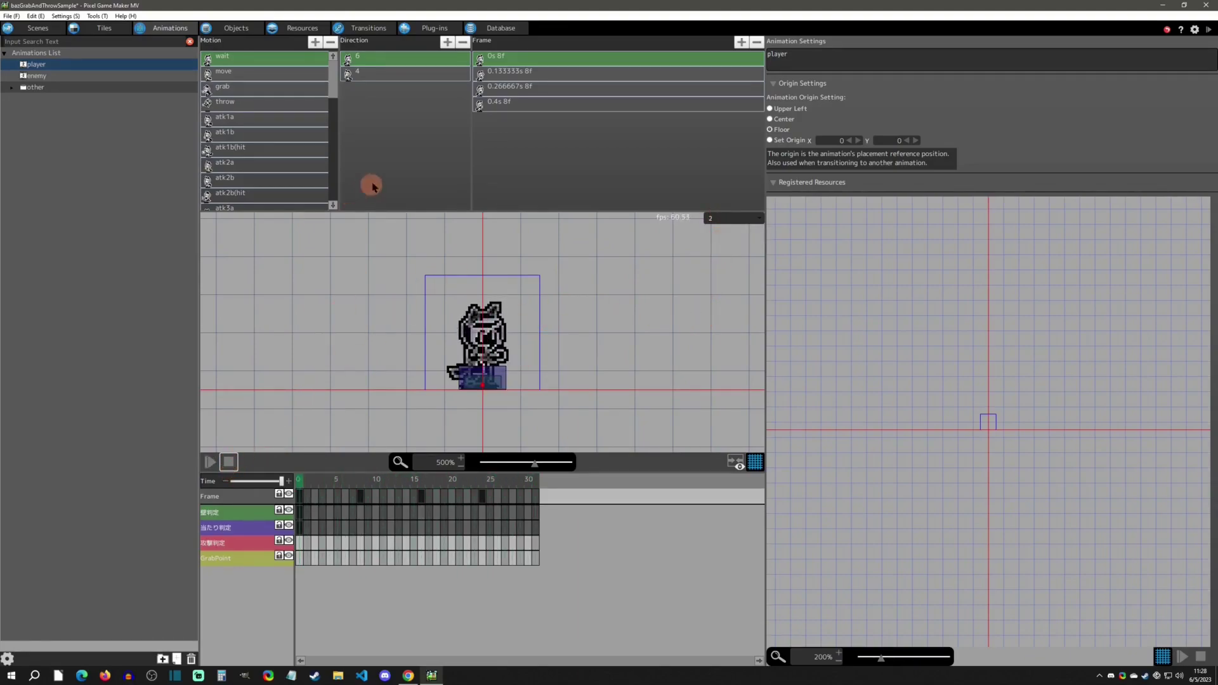
pyautogui.click(238, 30)
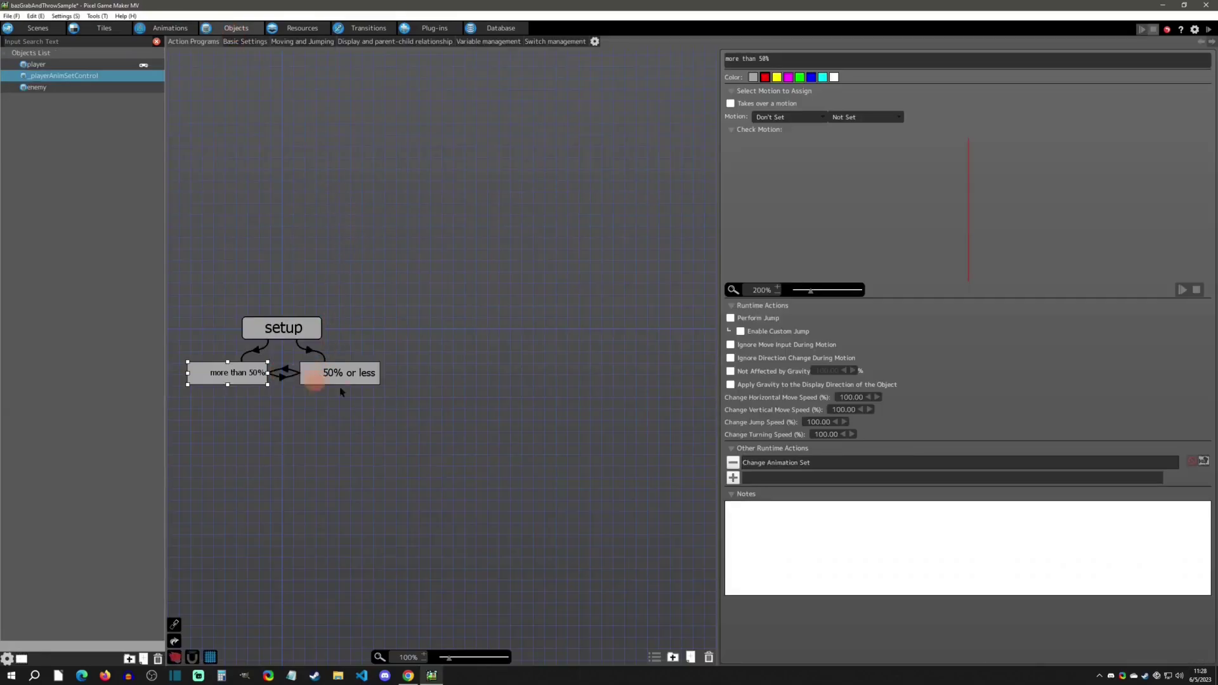
# Step: Inspect the setup-to-'50% or less' link, its Change Animation Set action, and the link back
pyautogui.click(309, 354)
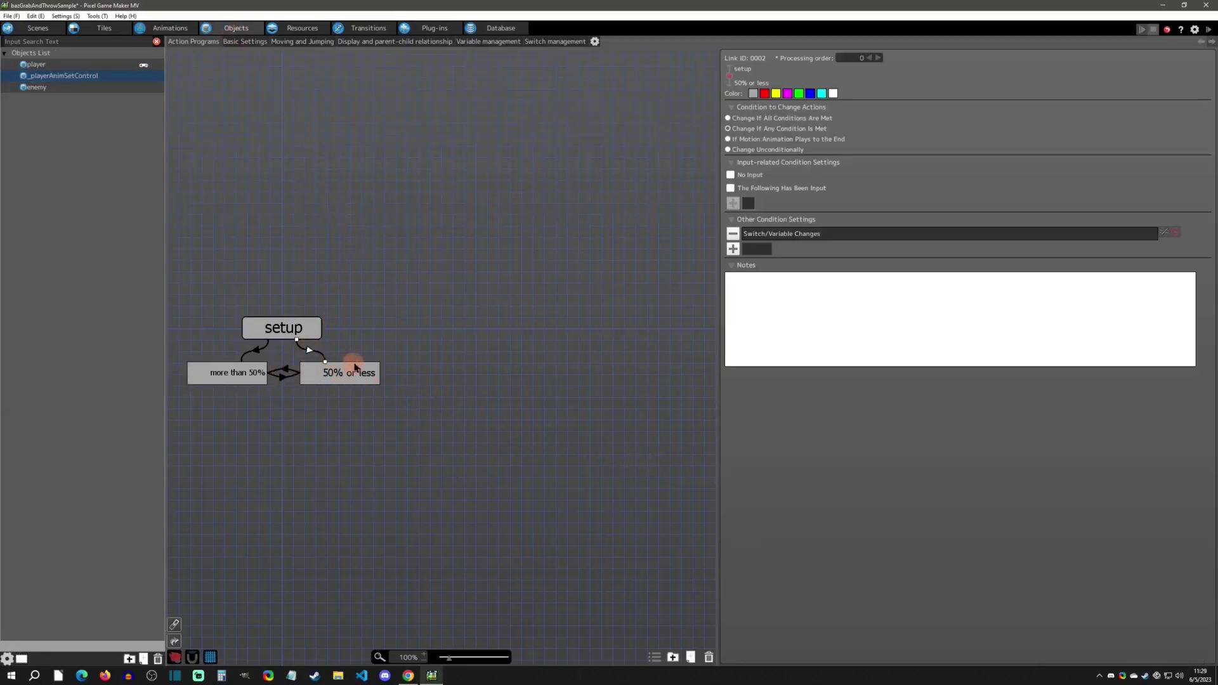
pyautogui.click(314, 318)
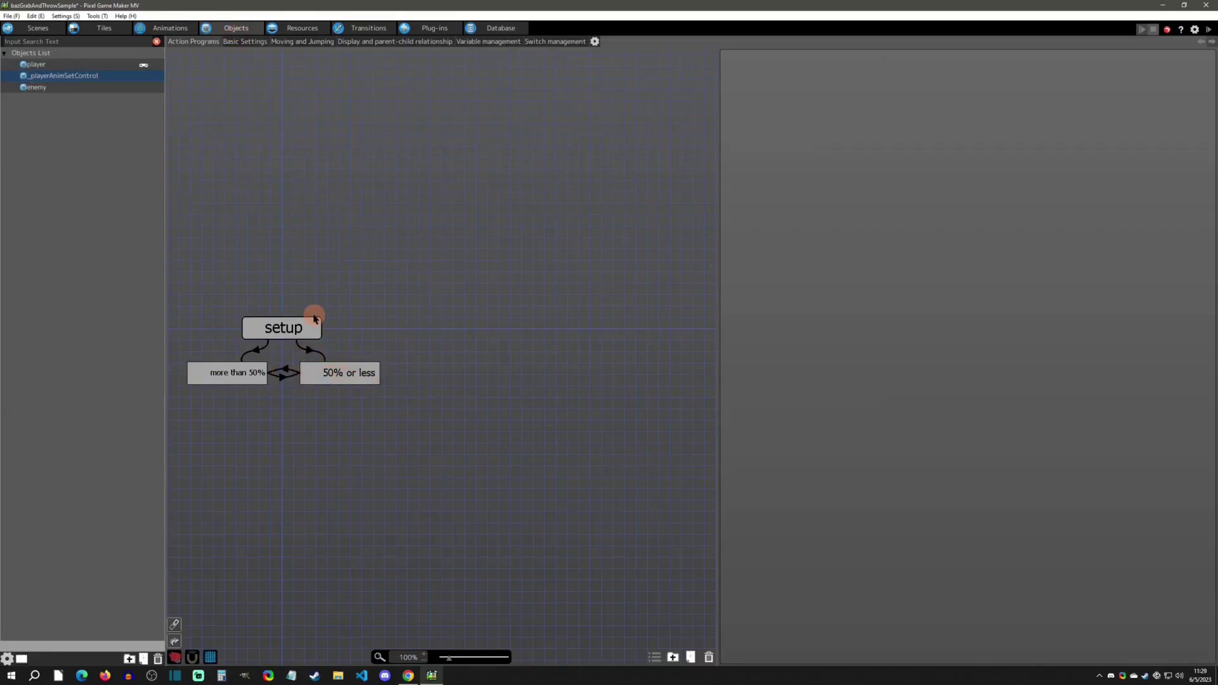
pyautogui.click(329, 364)
pyautogui.doubleClick(849, 462)
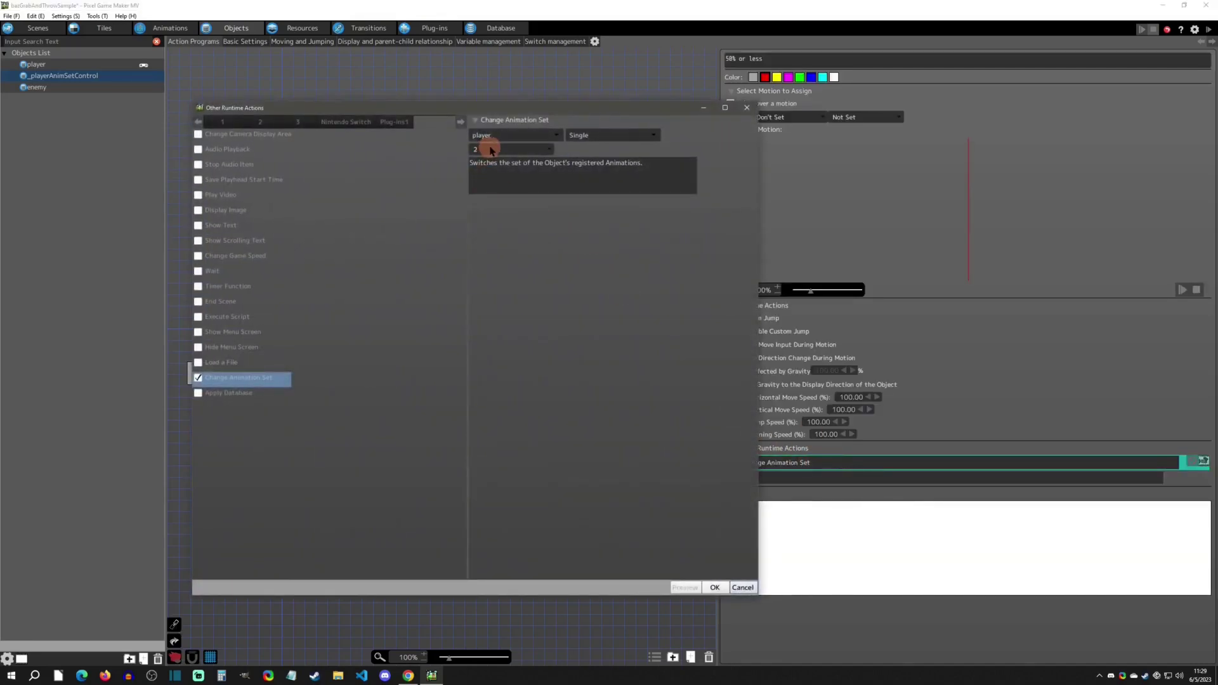
pyautogui.click(747, 107)
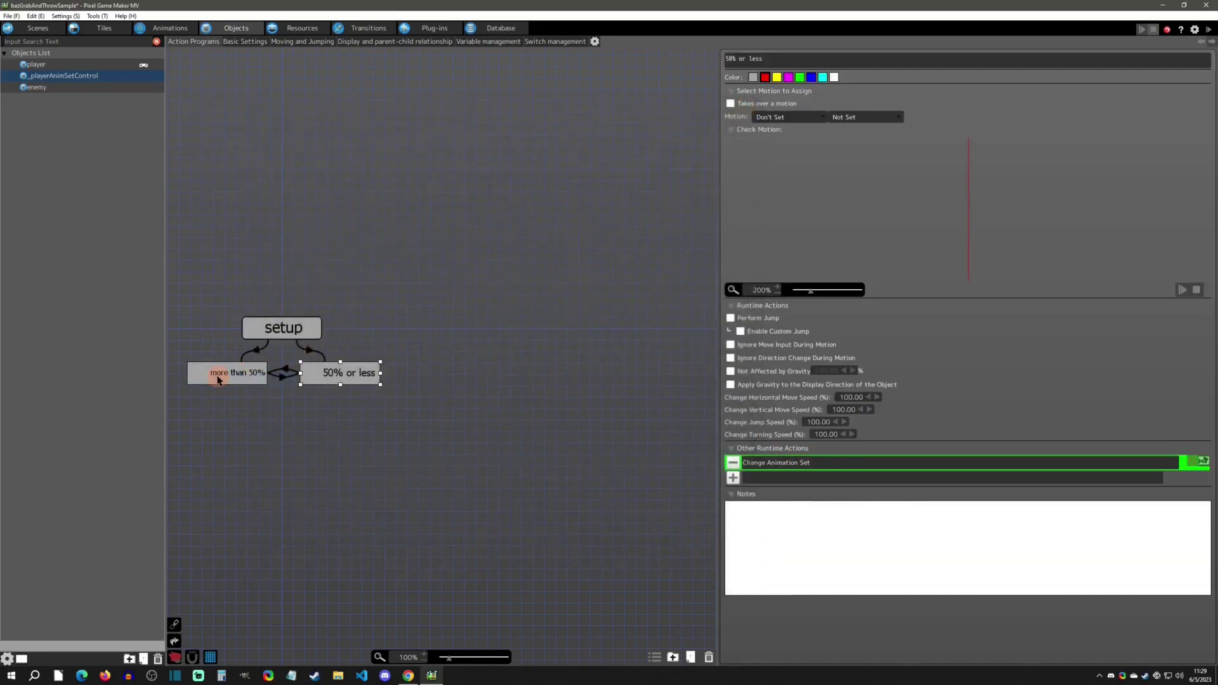
pyautogui.click(282, 379)
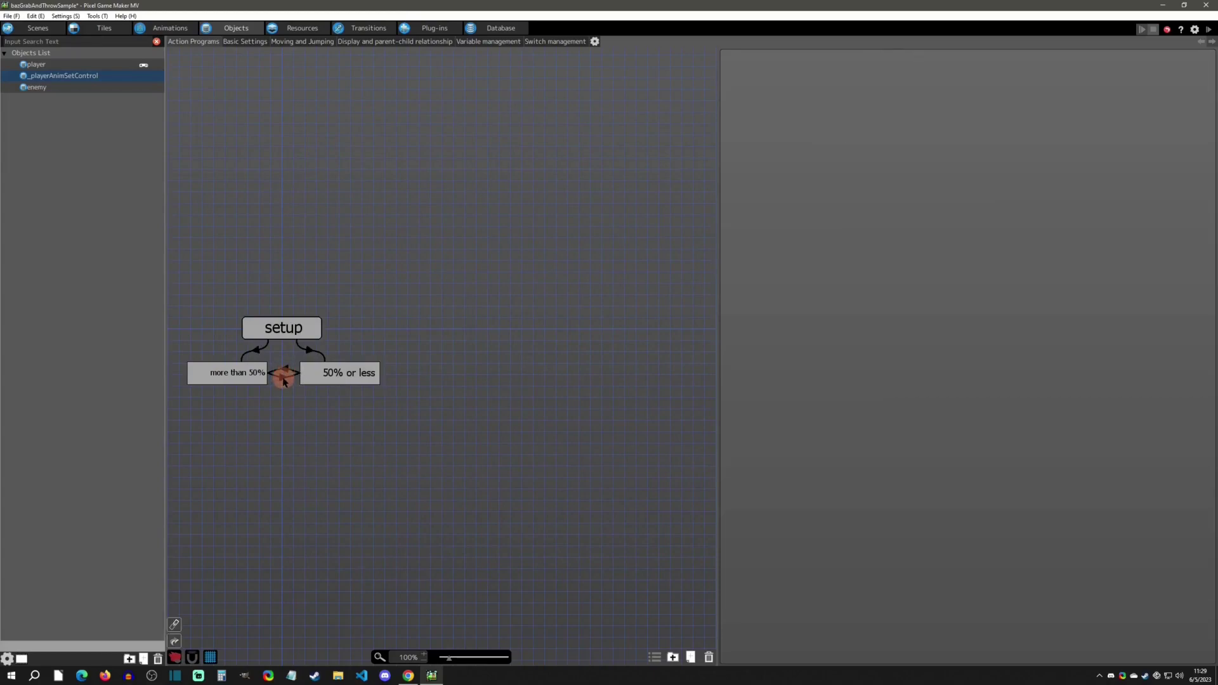
pyautogui.click(284, 372)
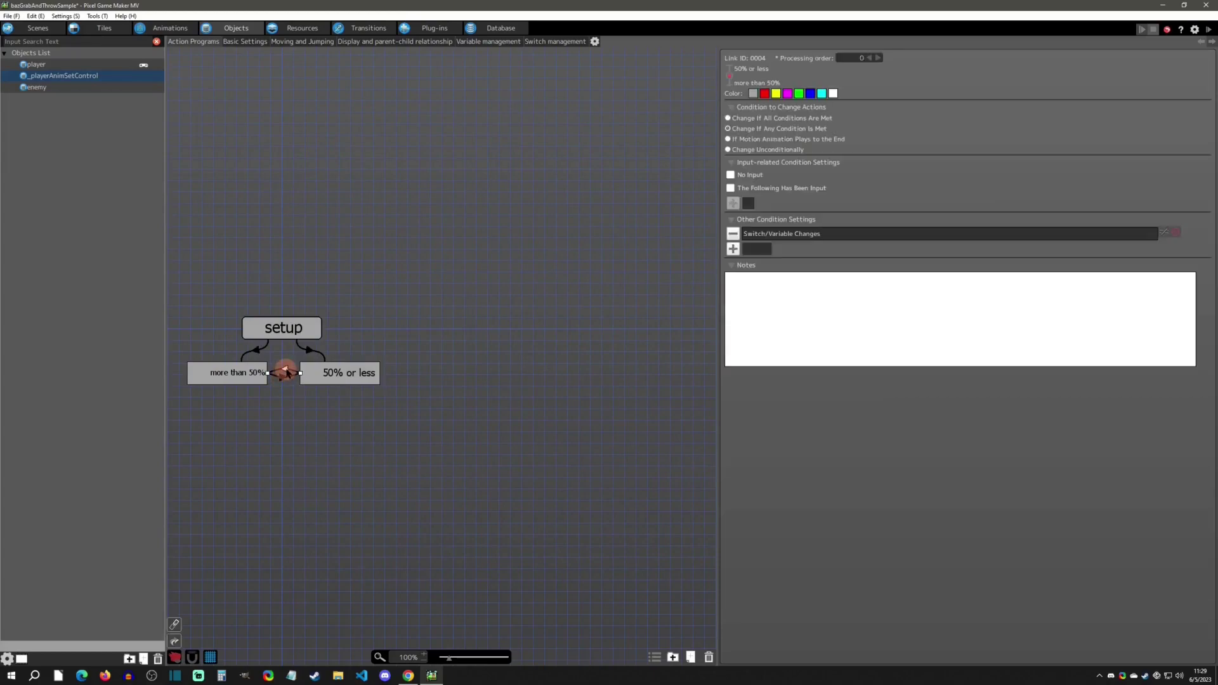
pyautogui.click(302, 421)
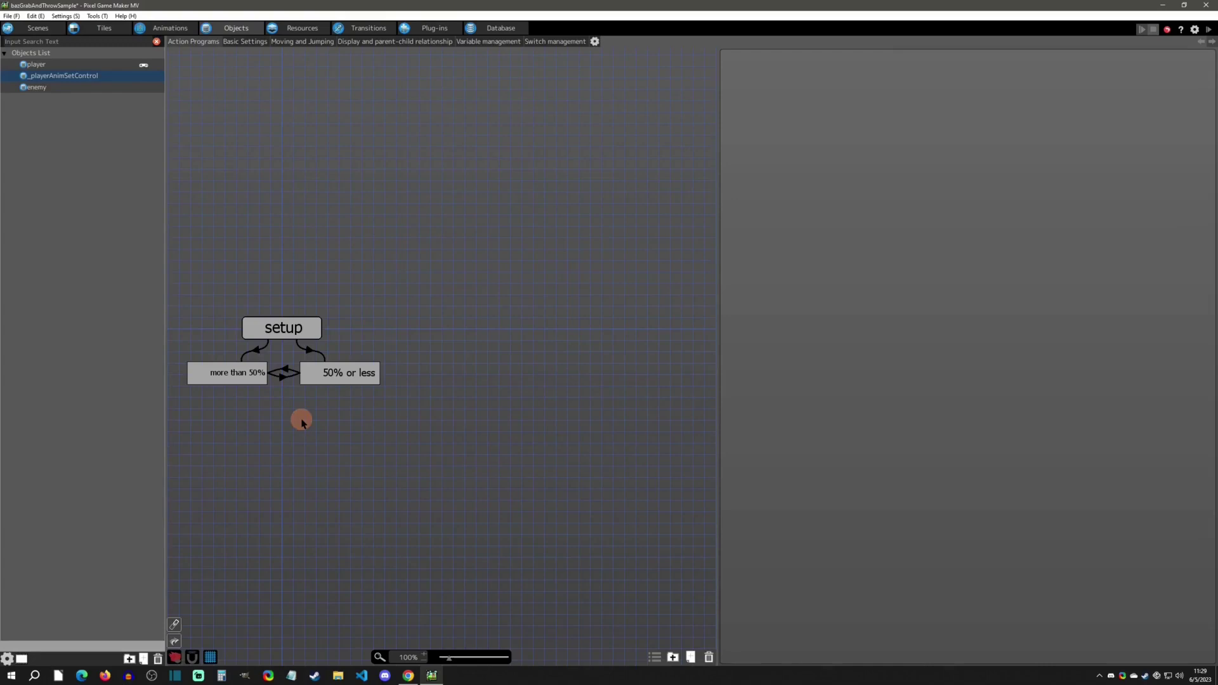
# Step: Start a test play and arrange the object information and player details panels
pyautogui.click(1207, 28)
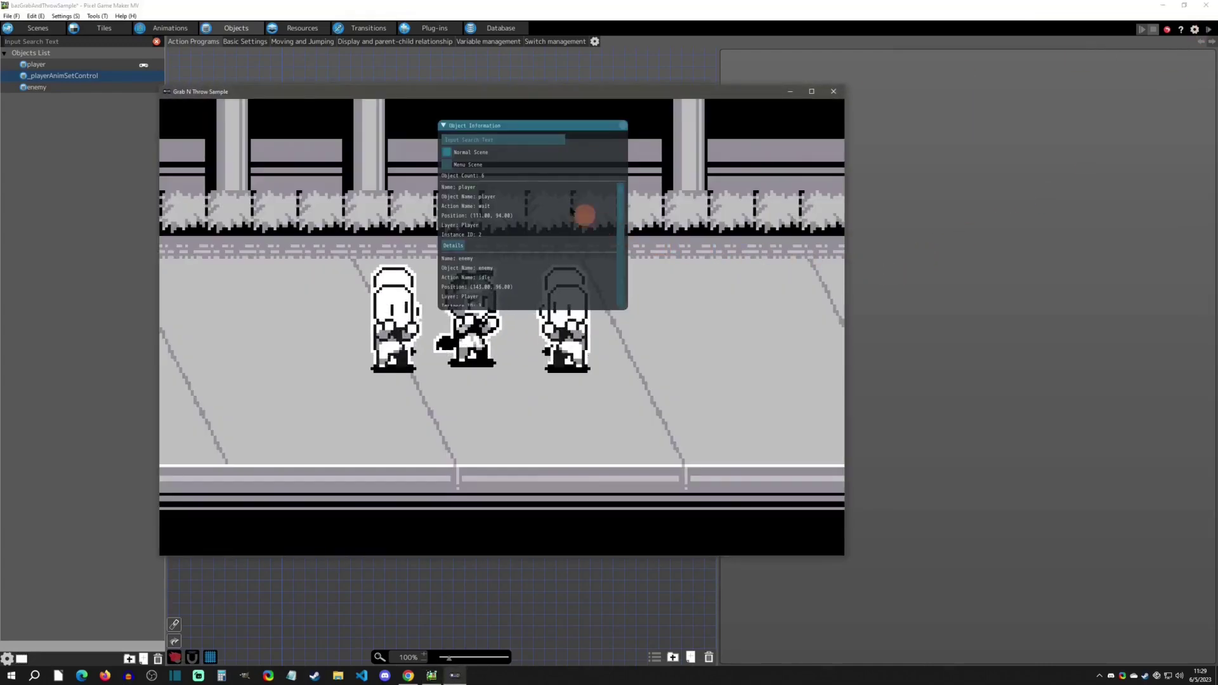
pyautogui.moveTo(507, 125); pyautogui.dragTo(689, 121)
pyautogui.click(638, 243)
pyautogui.moveTo(592, 172); pyautogui.dragTo(749, 224)
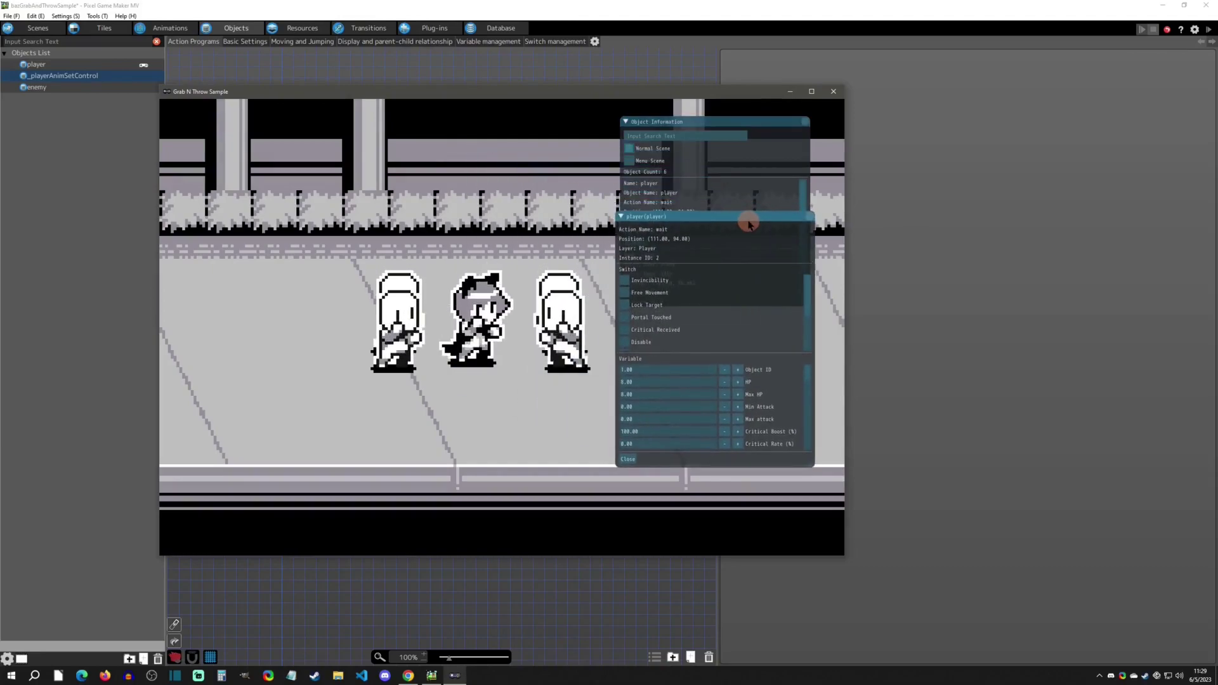
# Step: Lower the player's HP twice to darken it and walk it between the enemies
pyautogui.click(724, 382)
pyautogui.click(724, 382)
pyautogui.click(724, 383)
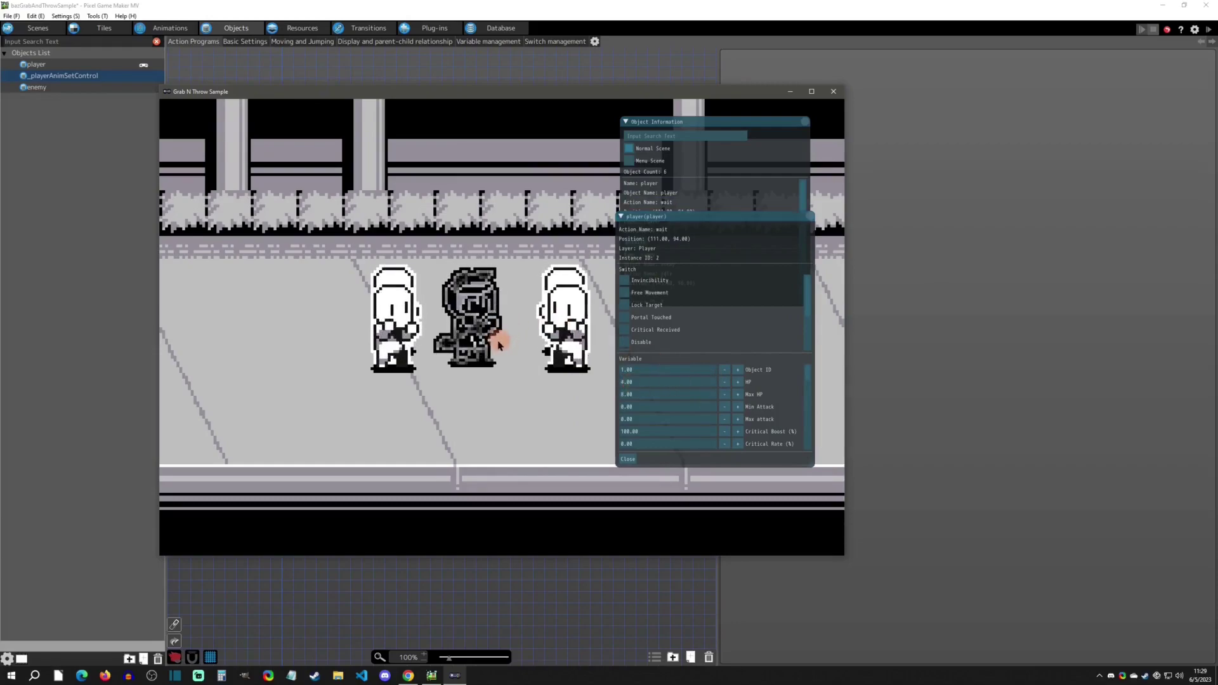
pyautogui.press('Right')
pyautogui.press('Down')
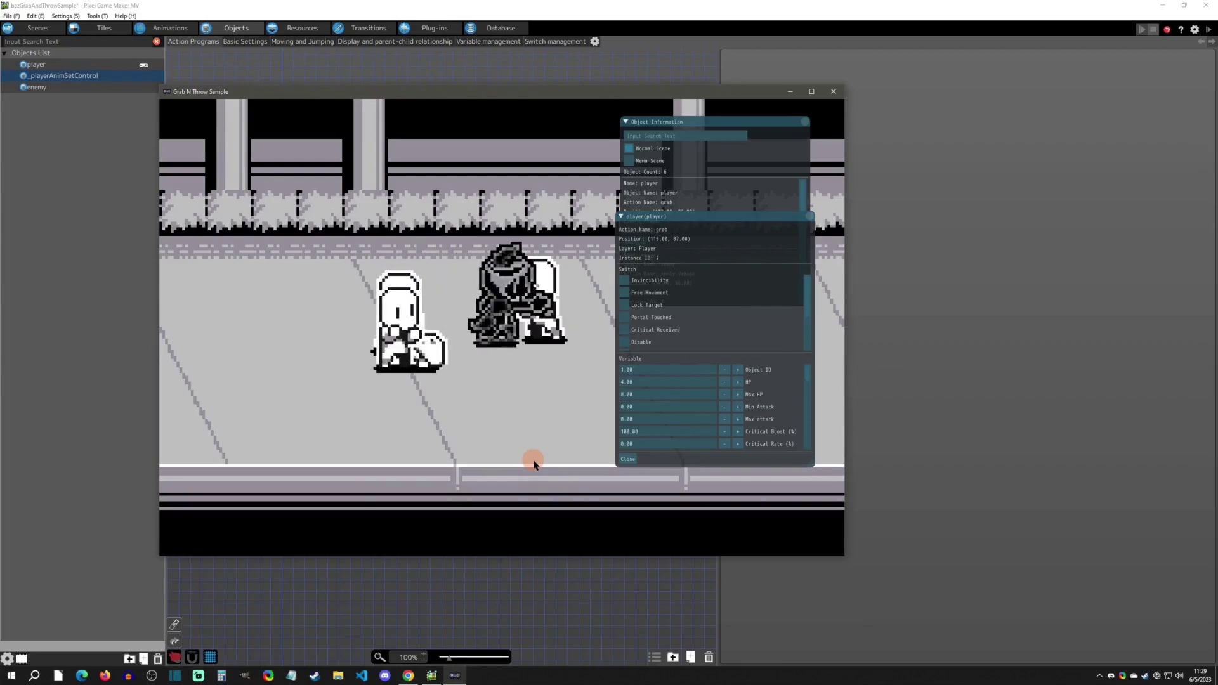
pyautogui.press('Left')
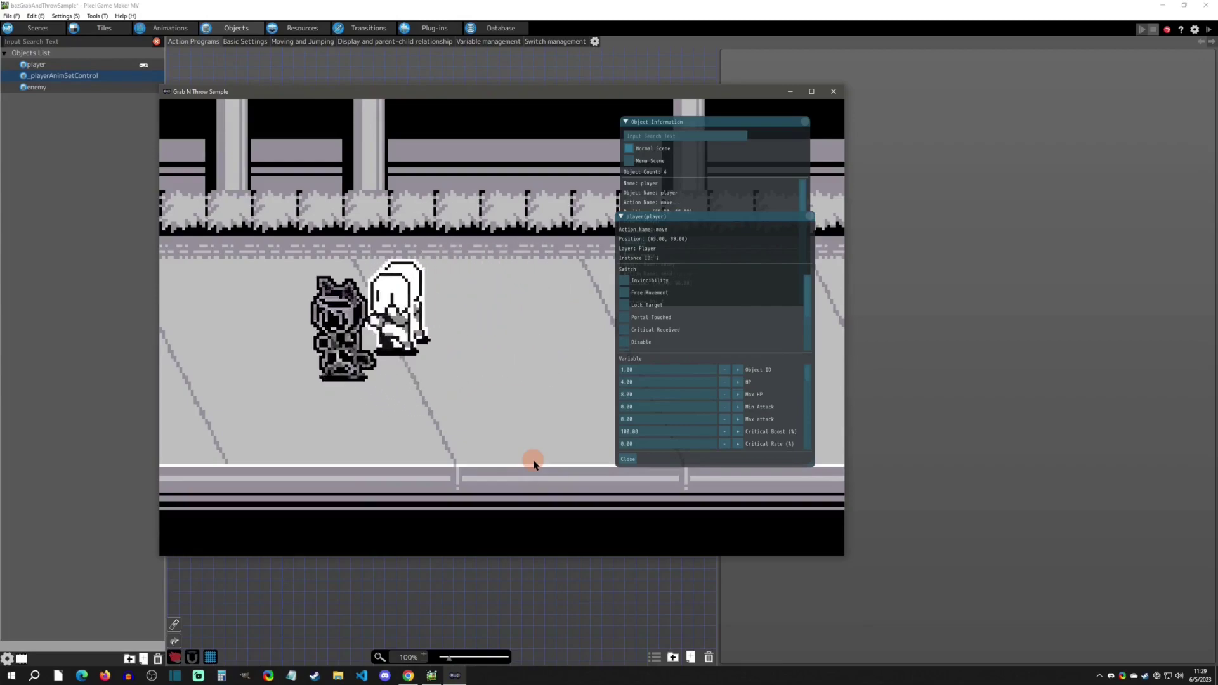
pyautogui.press('Up')
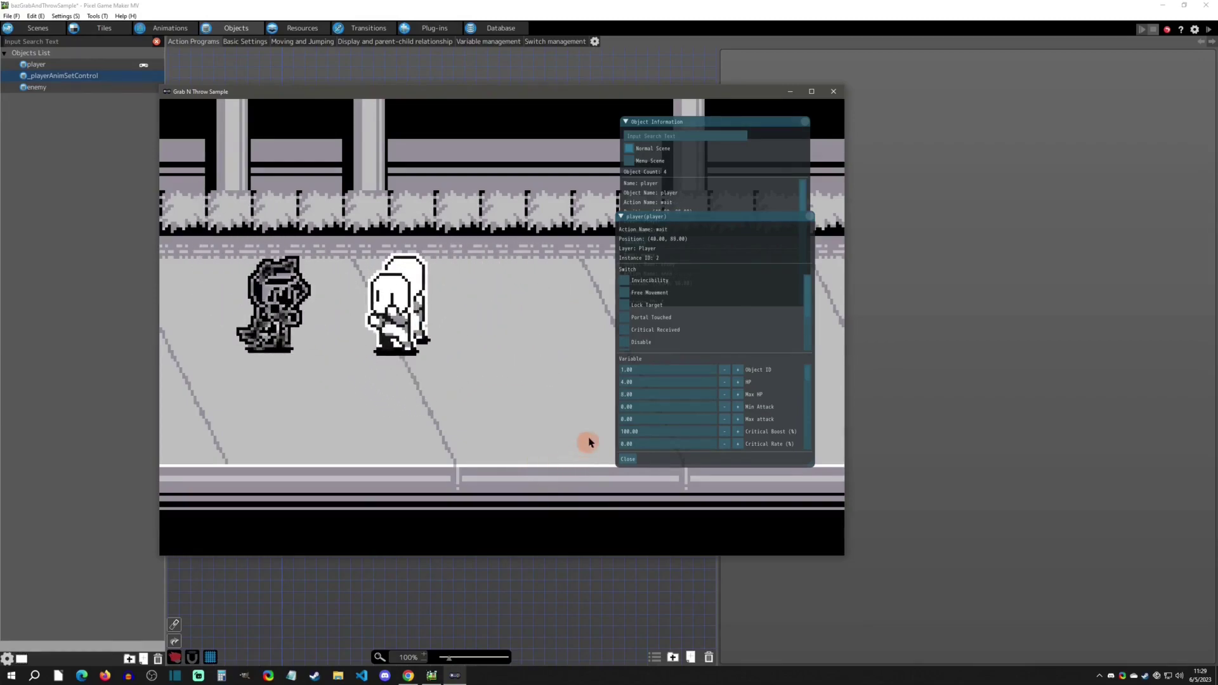
# Step: Raise HP back to 6, then grab and throw an enemy and walk down-right
pyautogui.click(738, 382)
pyautogui.click(738, 382)
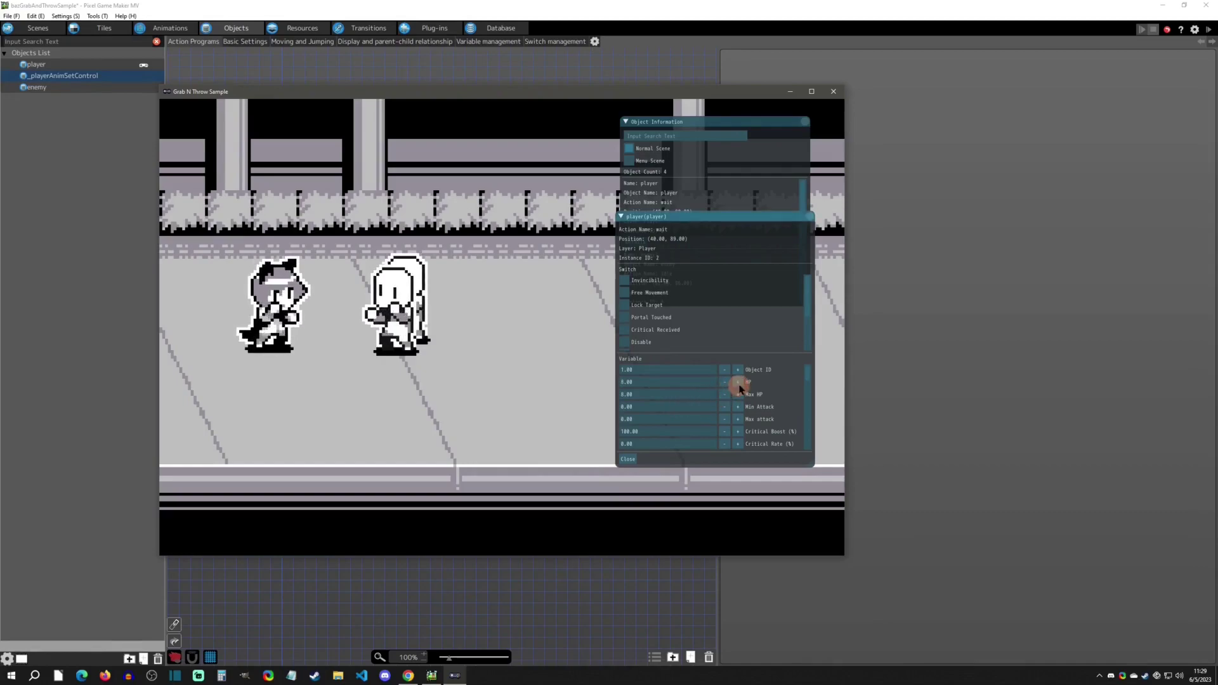
pyautogui.press('Right')
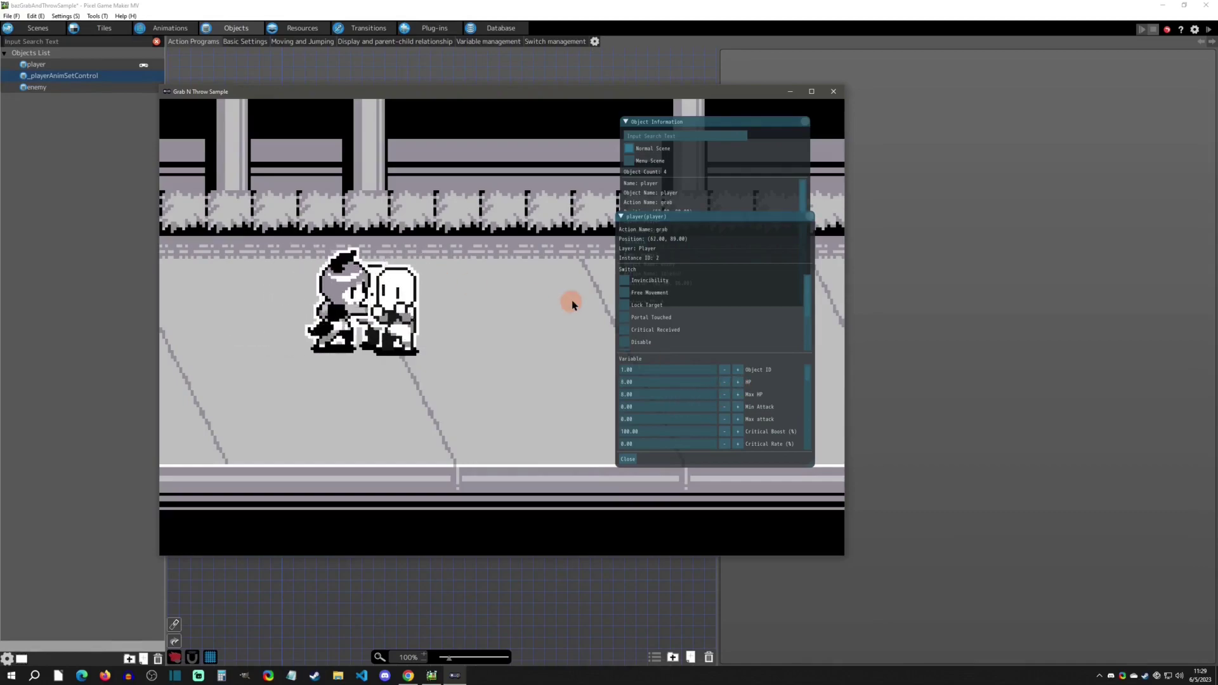
pyautogui.press('z')
pyautogui.press('Right')
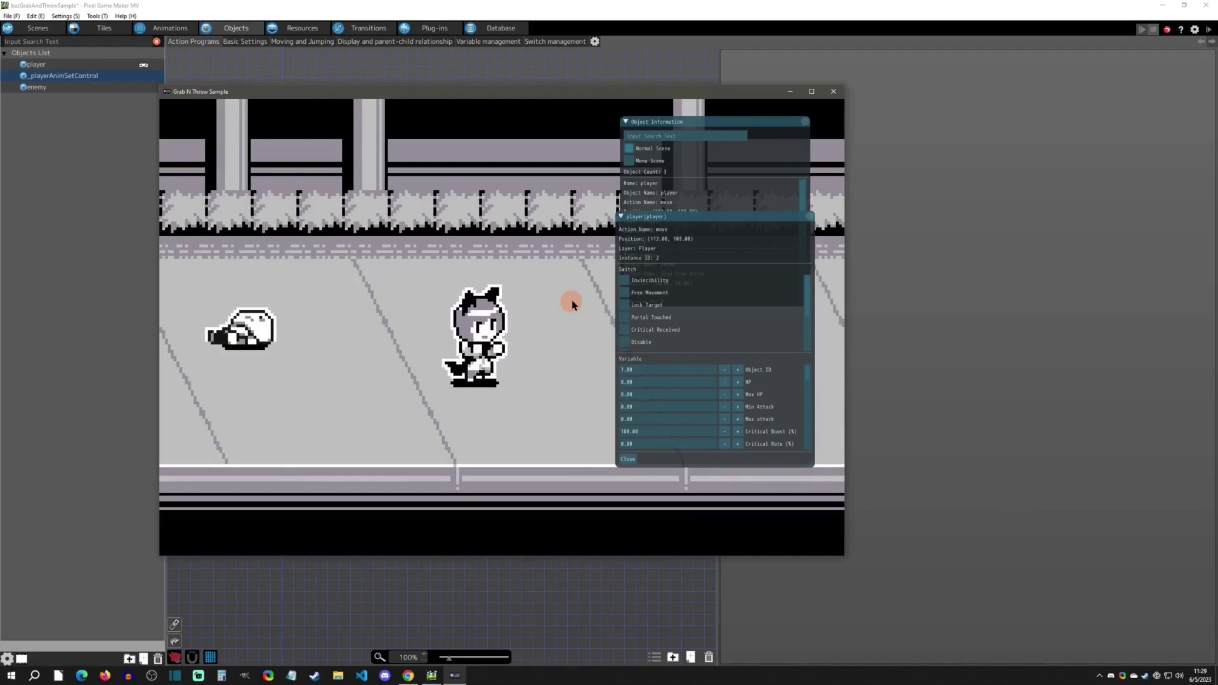
pyautogui.press('Down')
pyautogui.press('Right')
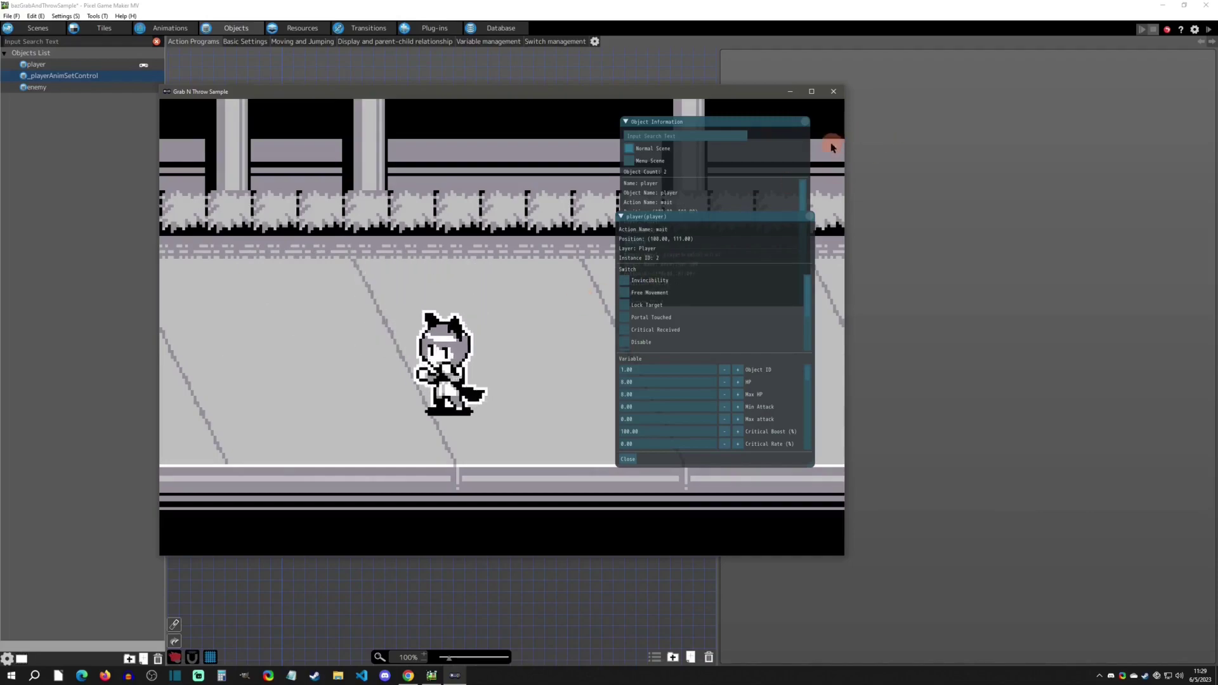
# Step: Close both debug panels and the test-play game window
pyautogui.click(805, 122)
pyautogui.click(809, 216)
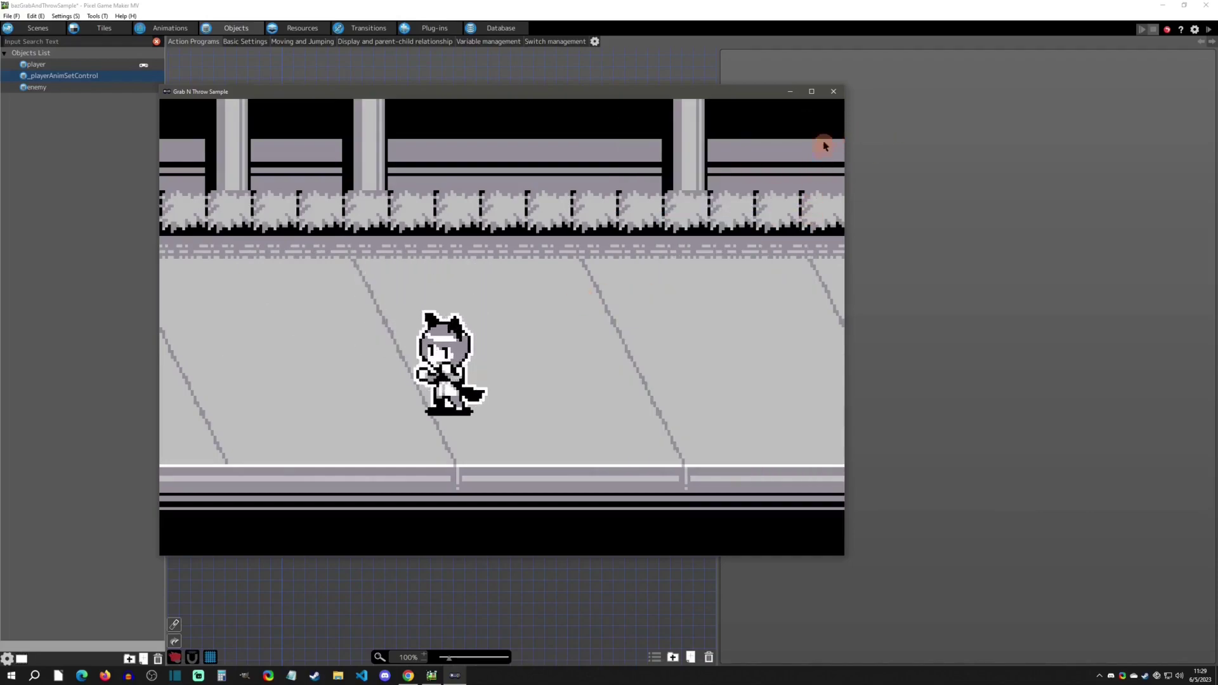
pyautogui.click(832, 92)
# Step: Show the player's state machine, then drop HP to 4, walk around, and restore HP to 6
pyautogui.click(57, 64)
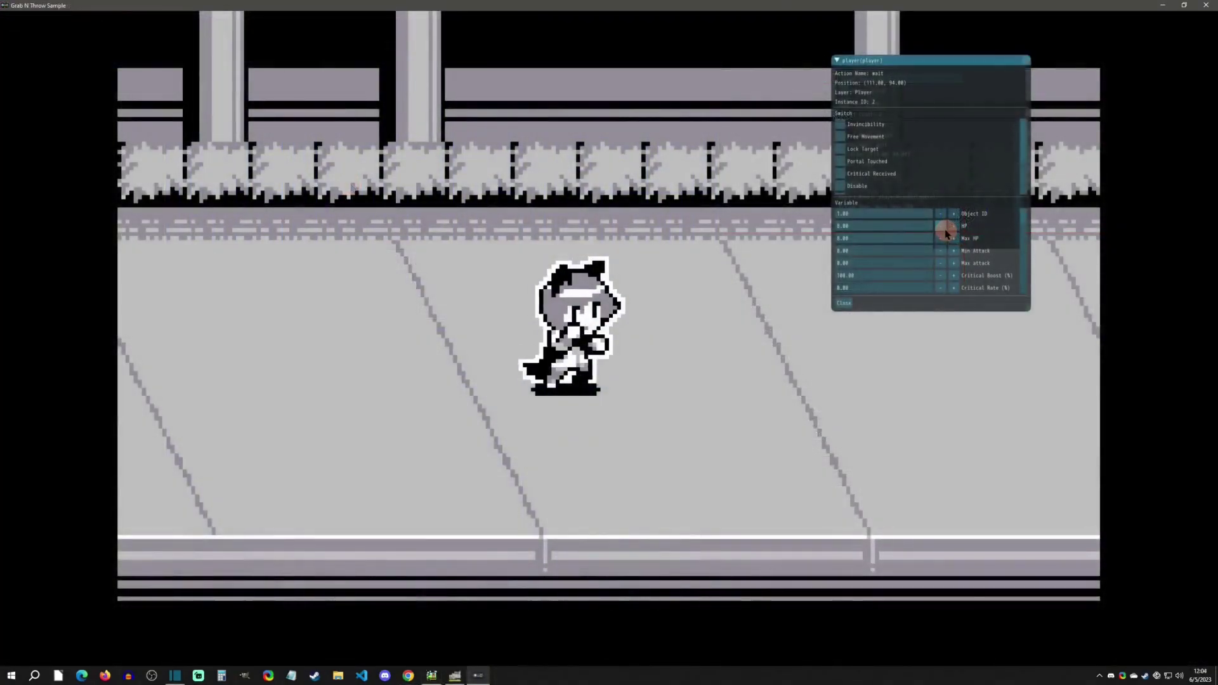
pyautogui.click(944, 230)
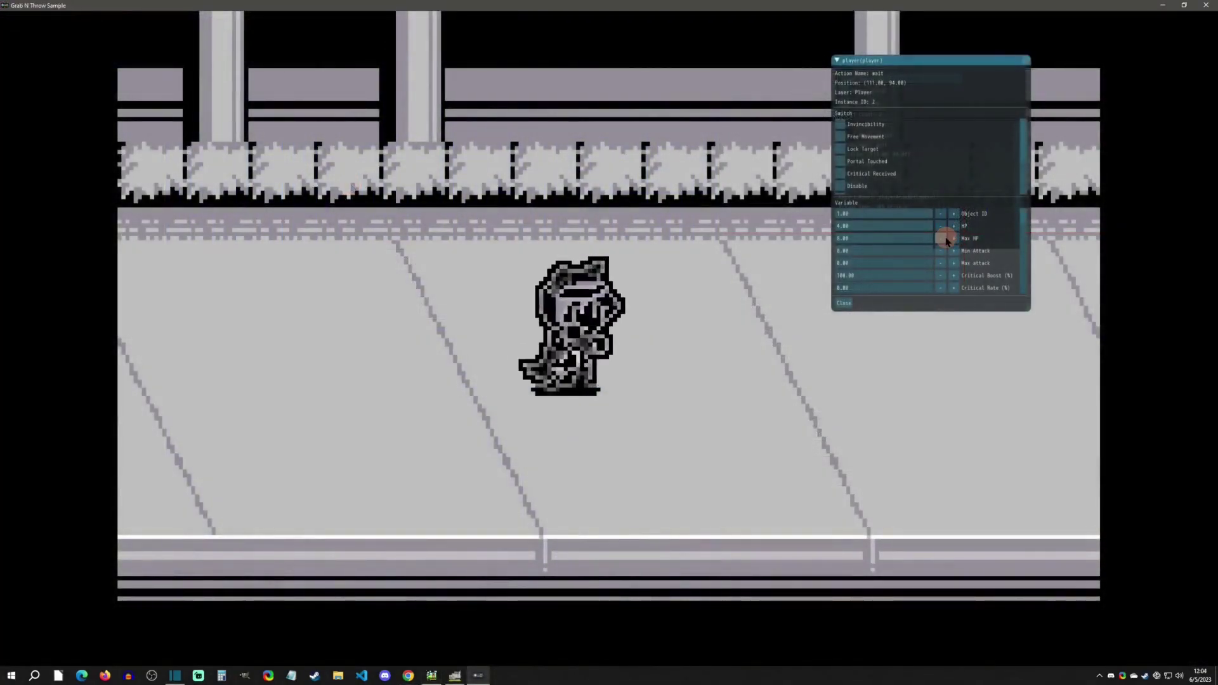
pyautogui.press('Left')
pyautogui.press('Right')
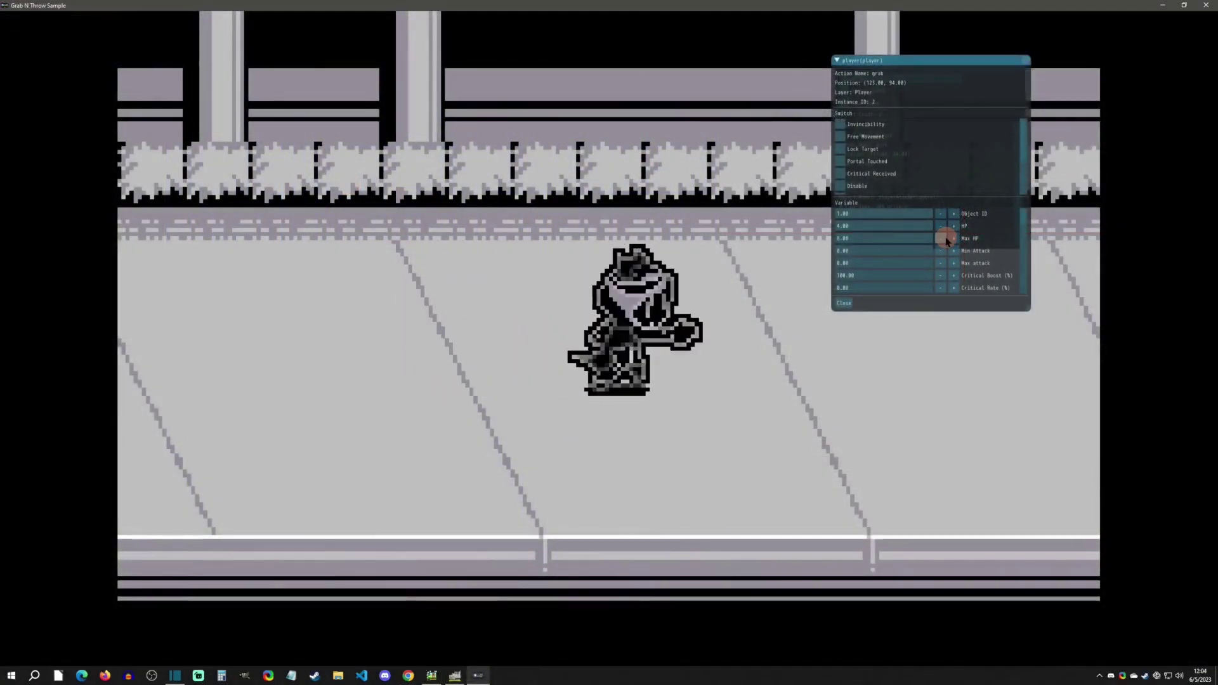
pyautogui.click(954, 227)
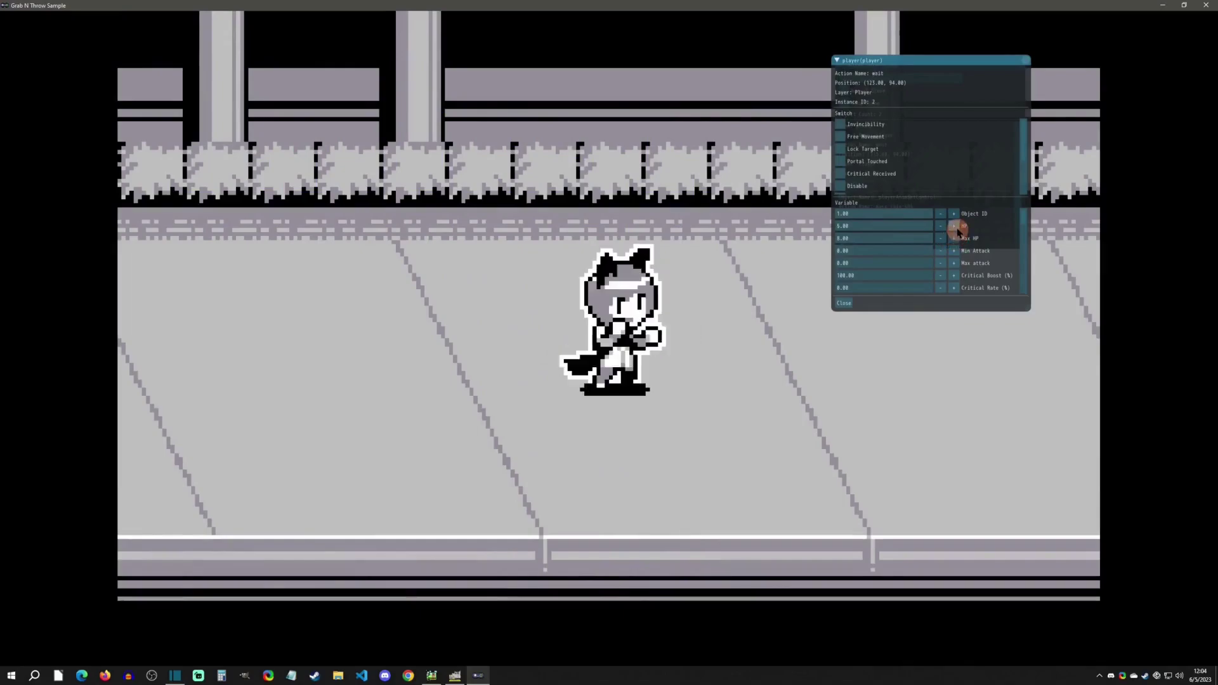